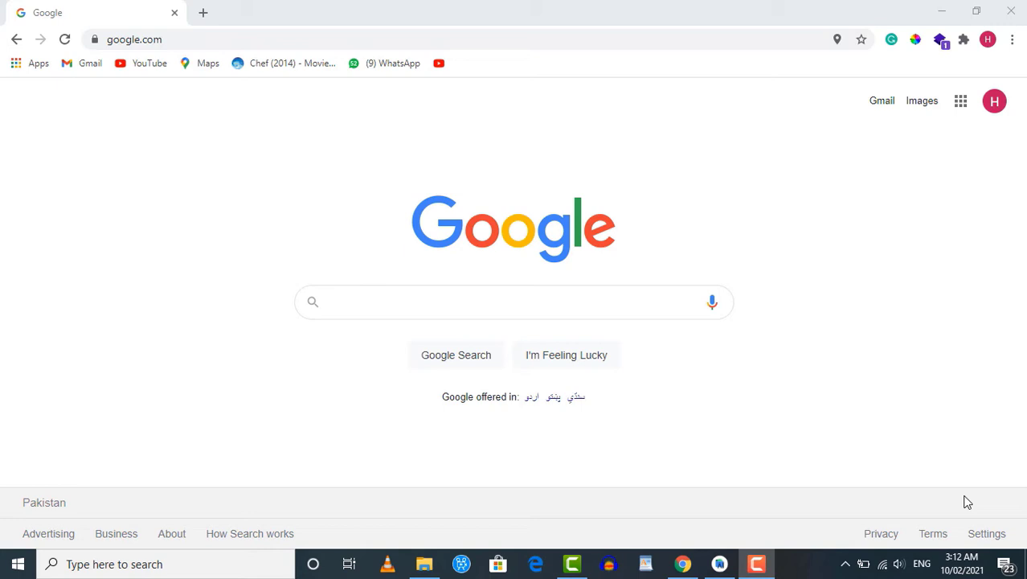
Step: Search Google for kaggle and open kaggle.com from the results
click(588, 300)
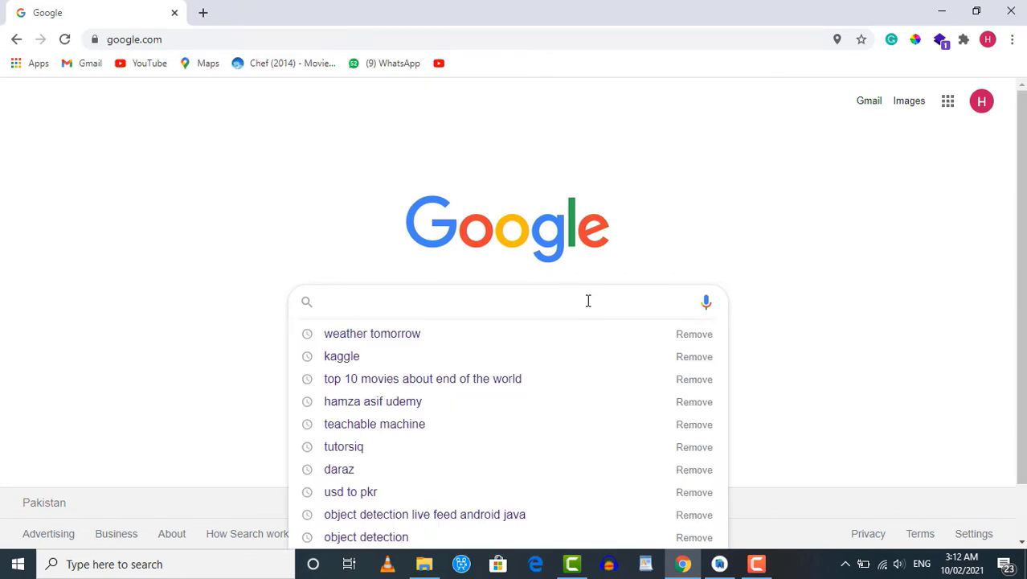
text(kaggle)
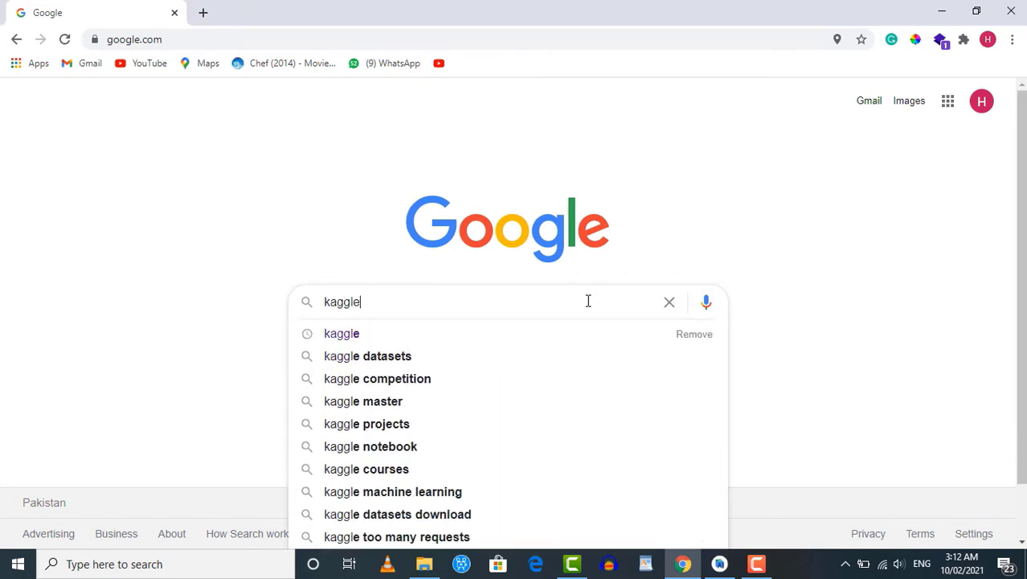
key(Return)
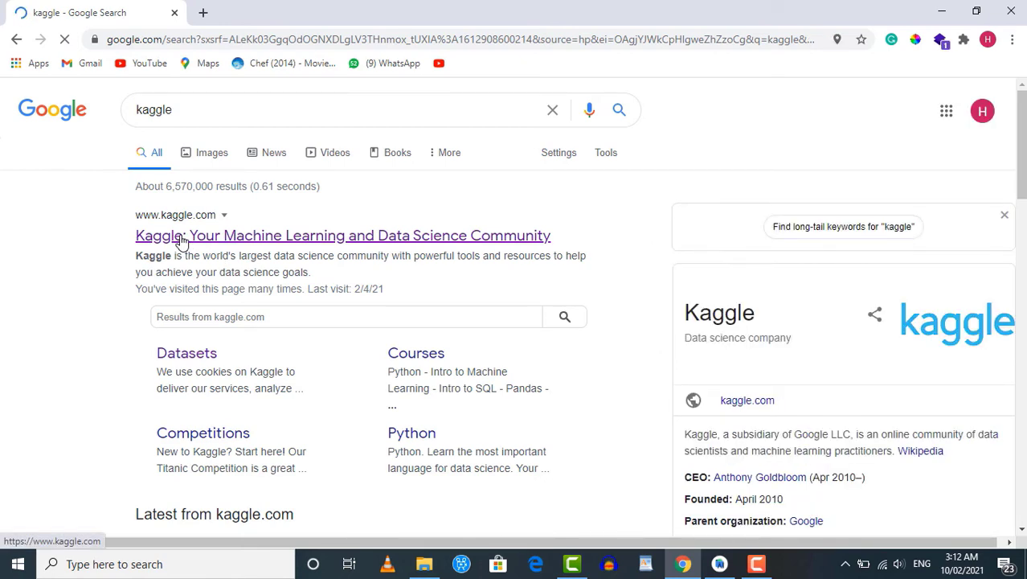
click(182, 241)
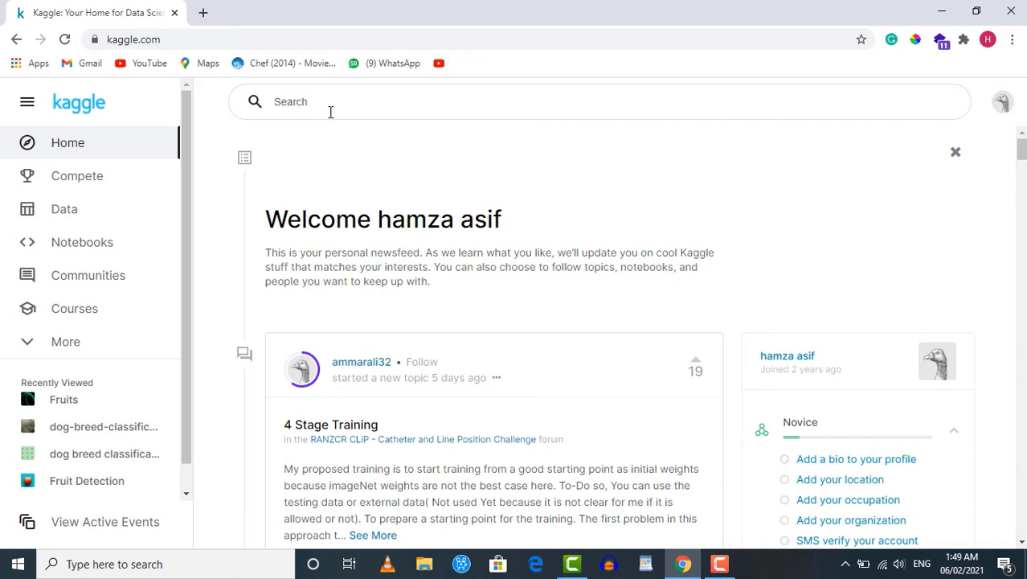
Step: Search Kaggle for fruit, filter to Datasets, and go to page 2 of the results
click(330, 113)
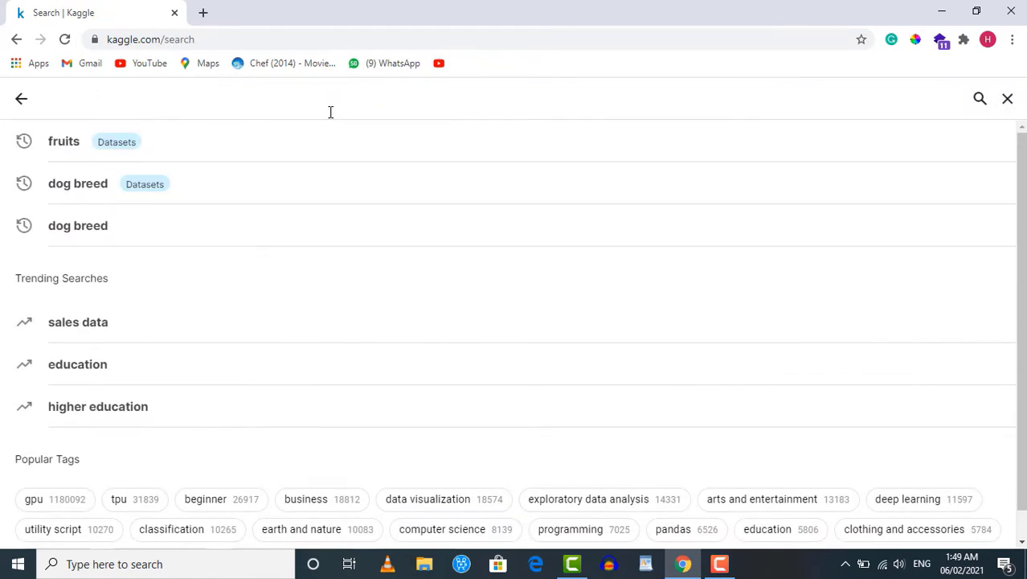
text(frui)
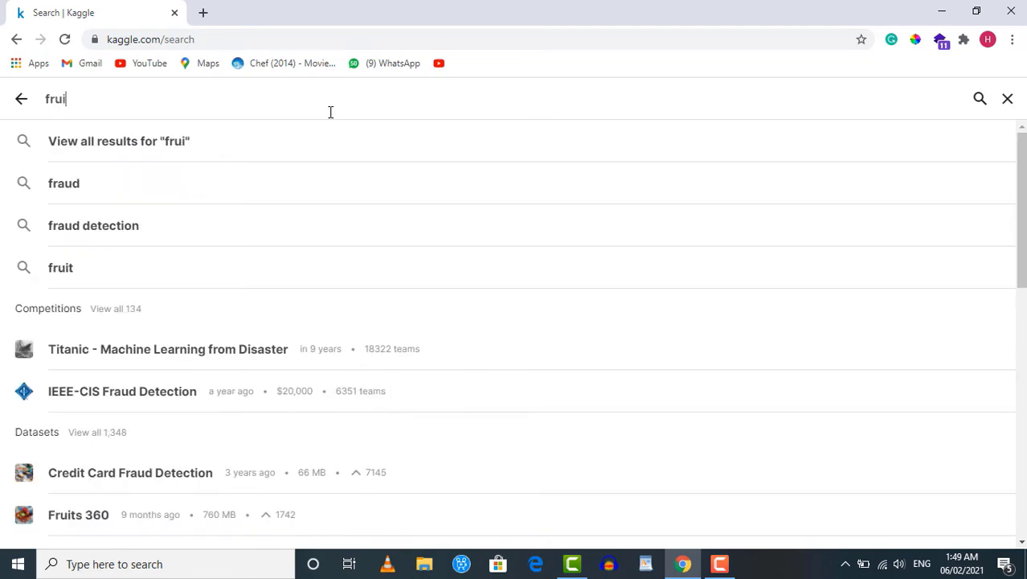
text(t)
key(Return)
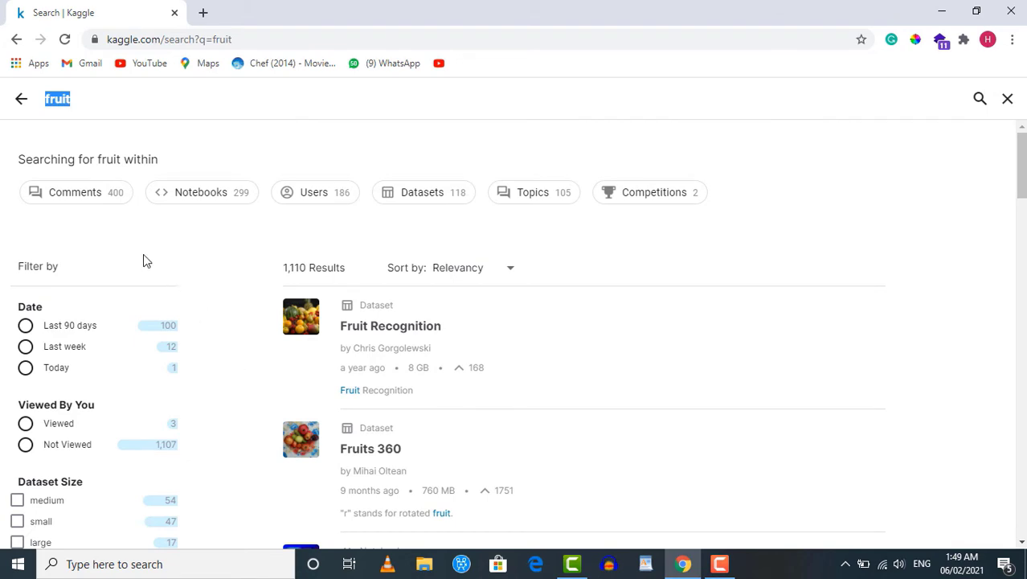
click(408, 198)
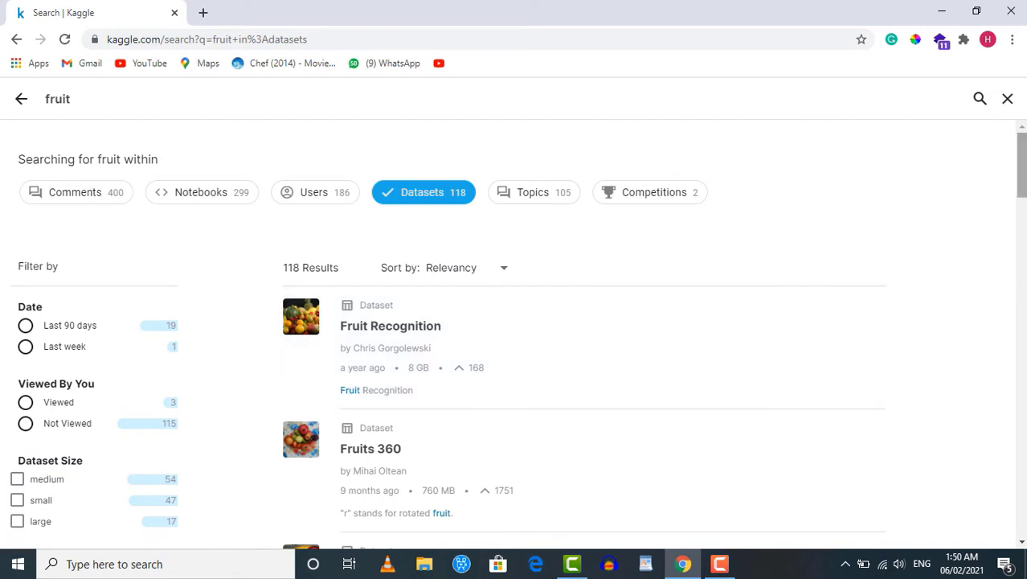
drag(1021, 164, 1000, 531)
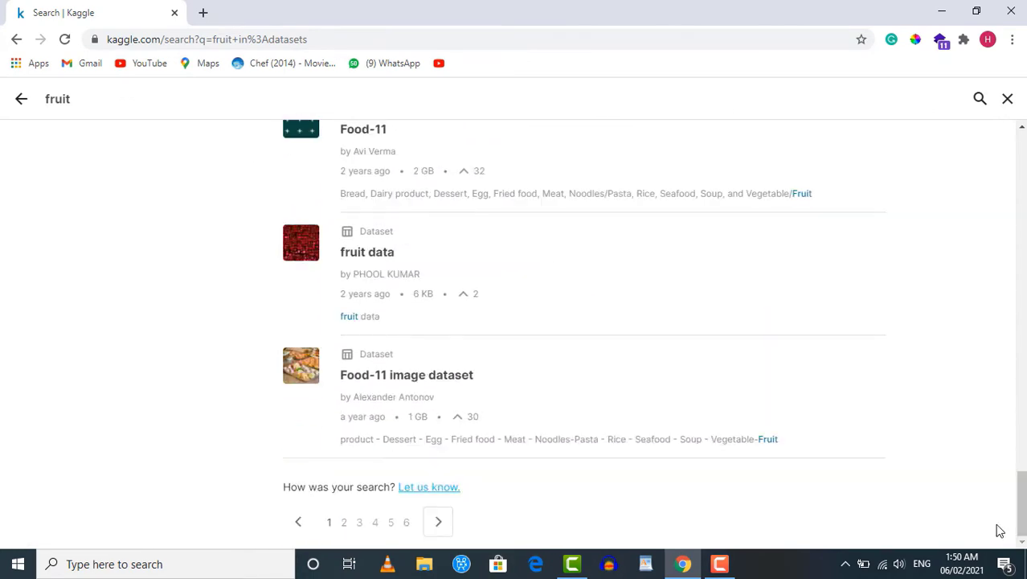
click(345, 523)
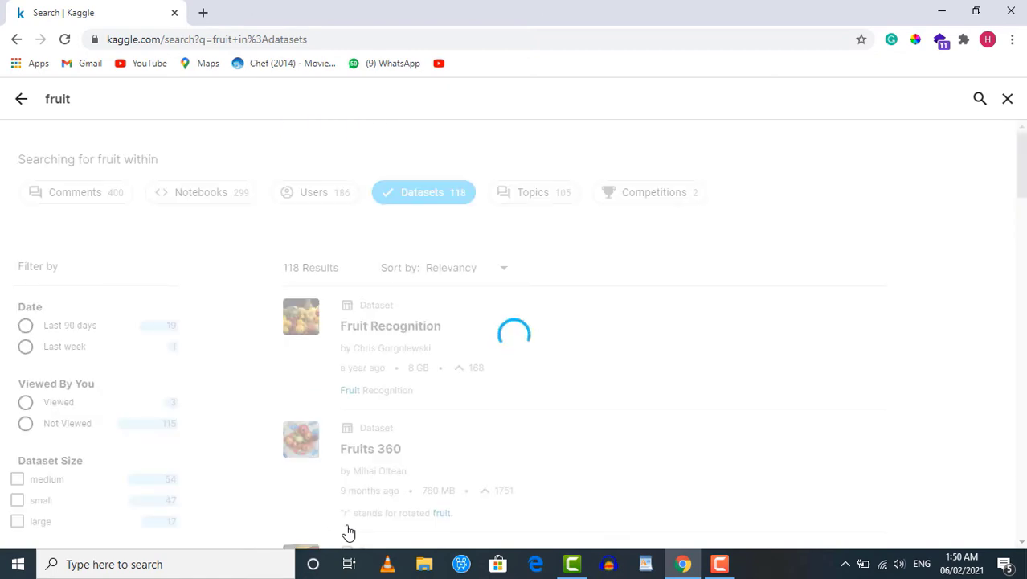
drag(1021, 167, 1020, 335)
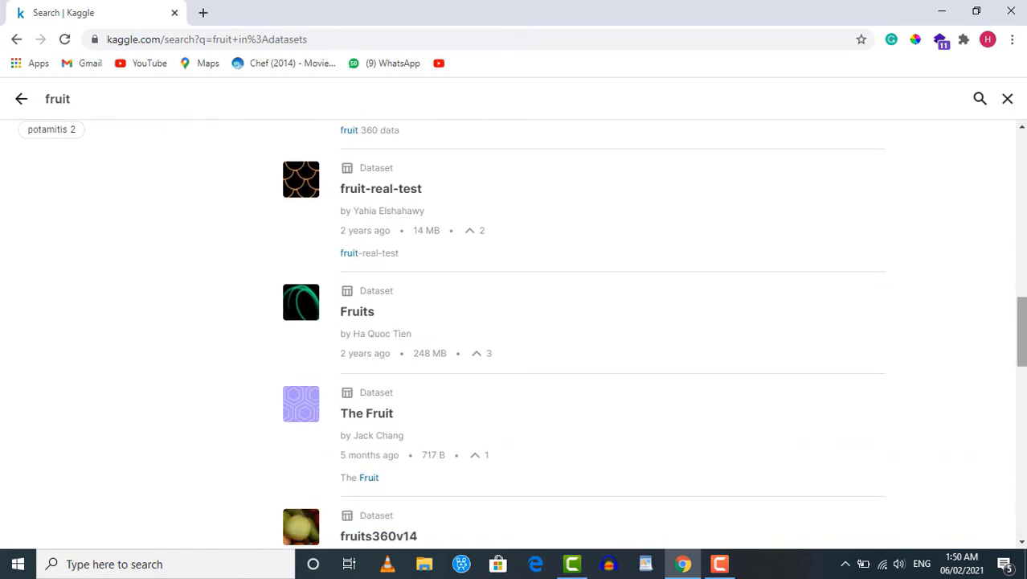
Step: Open the Fruits dataset and browse its FIDS30 apples and bananas folders in Data Explorer
click(361, 307)
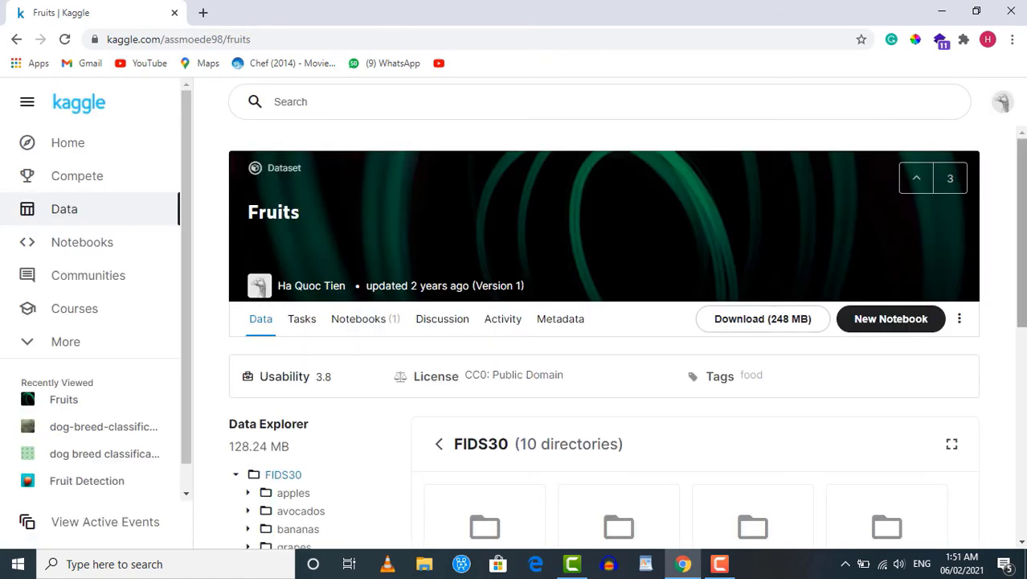
drag(1021, 201, 1021, 238)
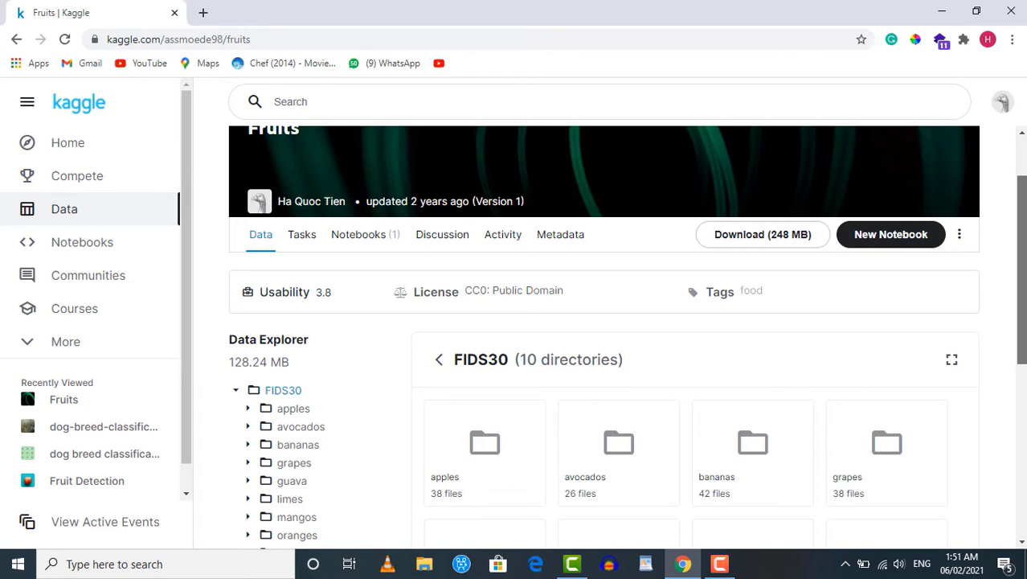
drag(1021, 238, 1021, 275)
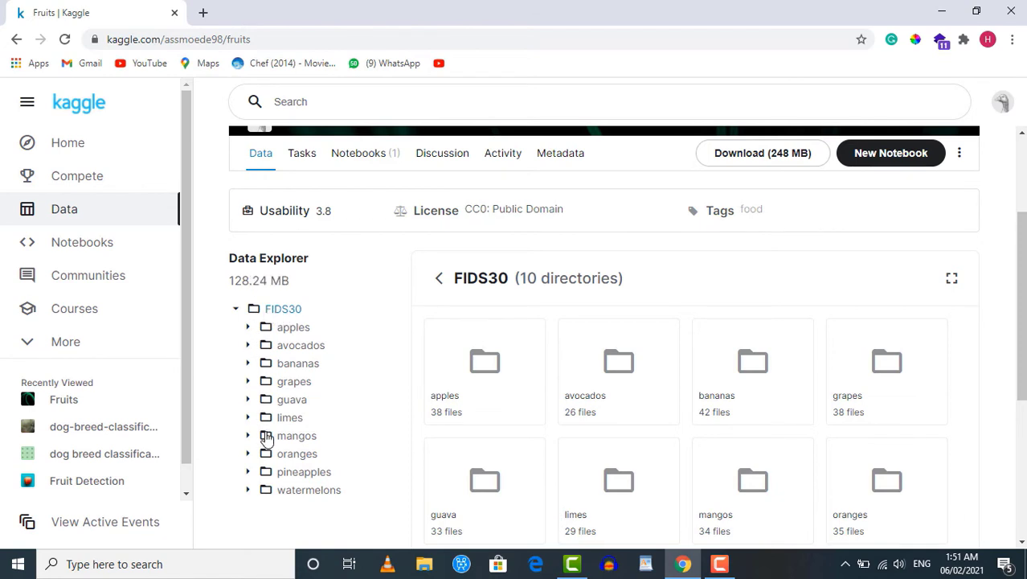
click(293, 336)
click(294, 336)
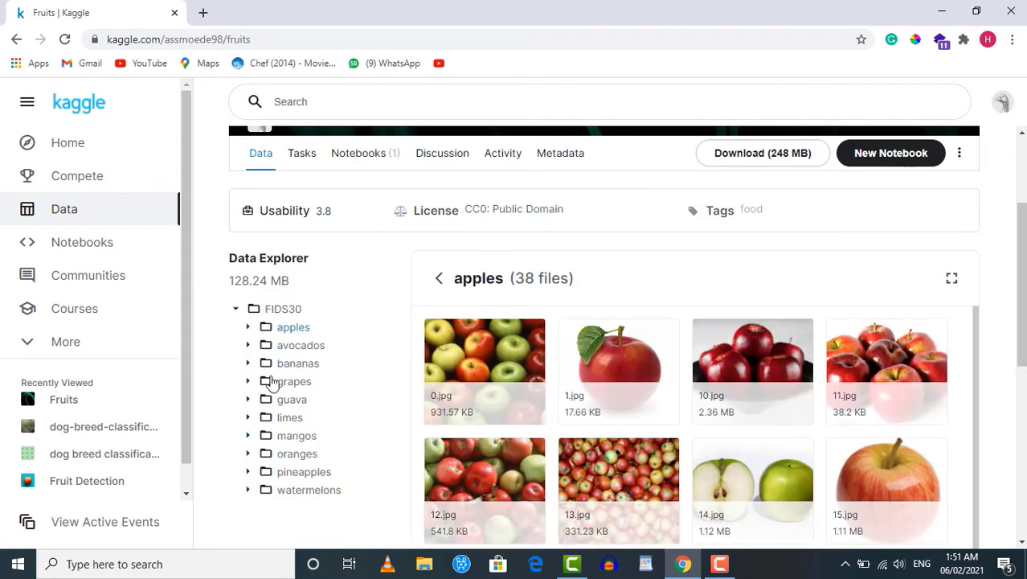
click(296, 366)
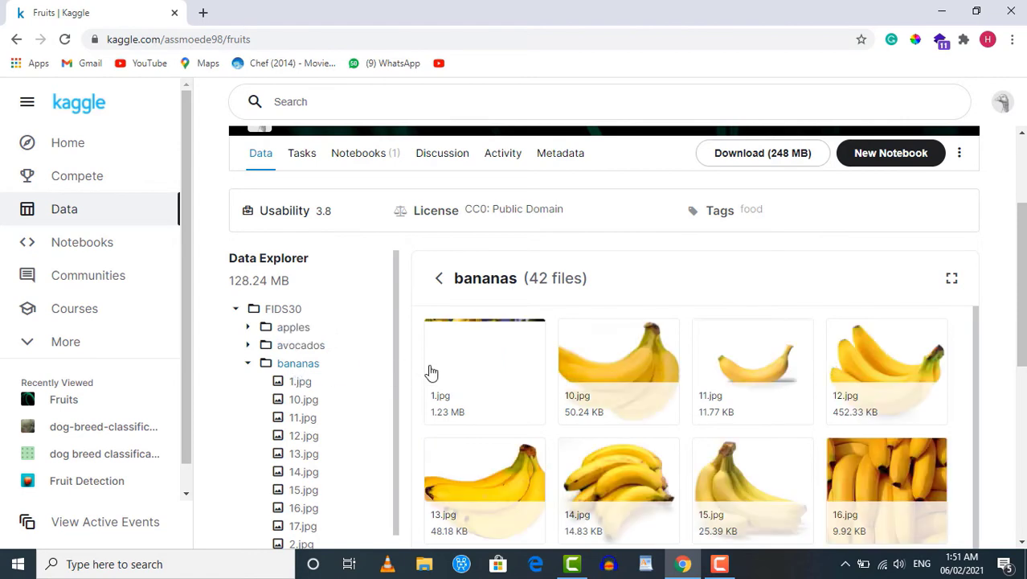
click(249, 364)
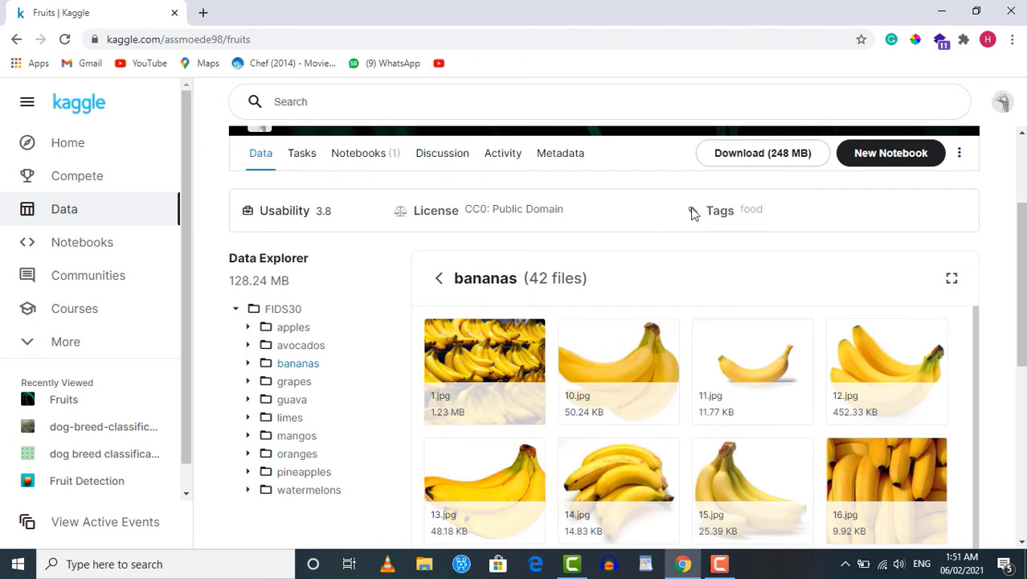
Step: Download the 248 MB Fruits dataset through IDM as archive_3.zip
click(741, 161)
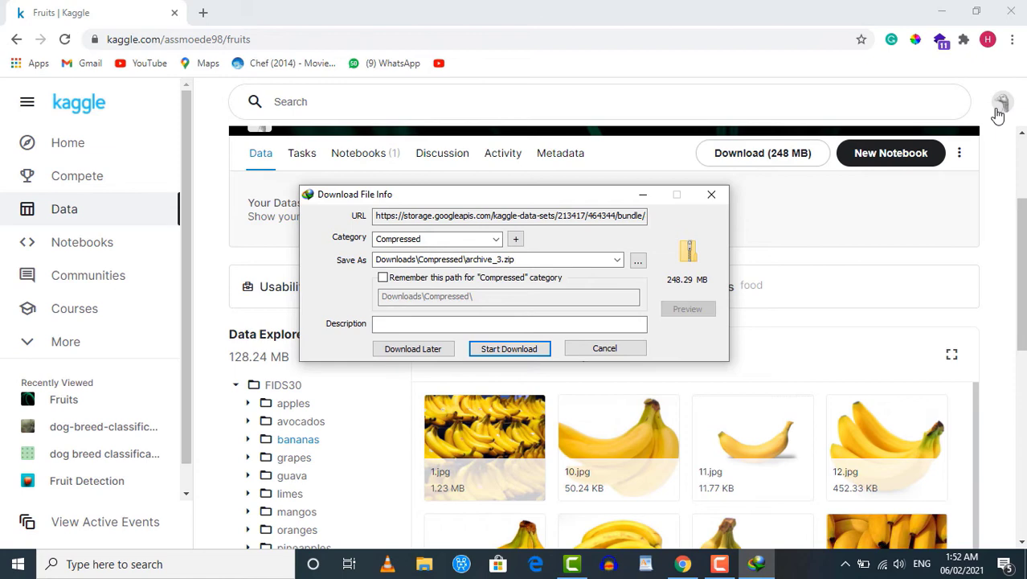
key(Return)
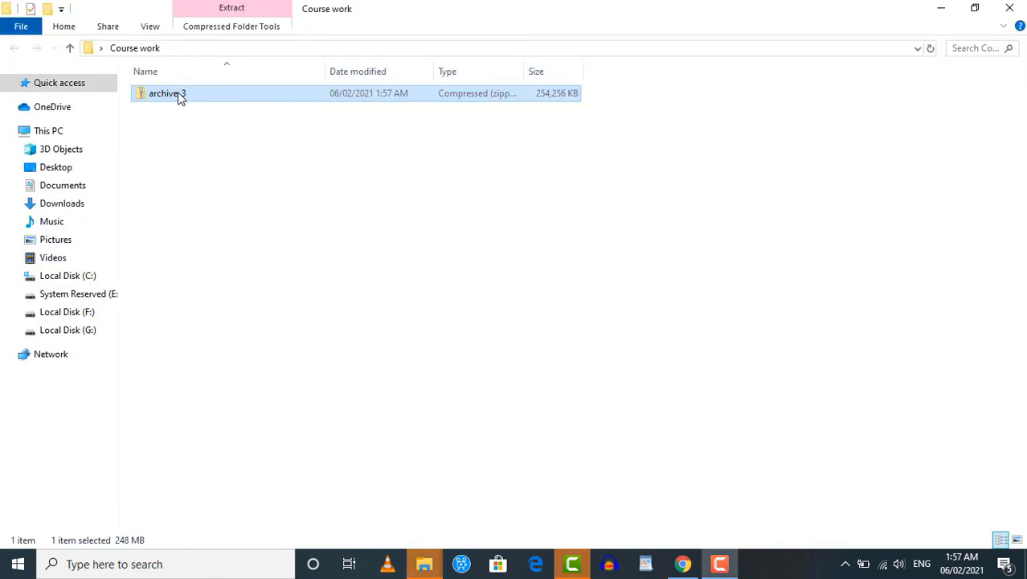
Step: Extract archive_3.zip into an archive_3 folder
right_click(178, 94)
mouse_move(295, 166)
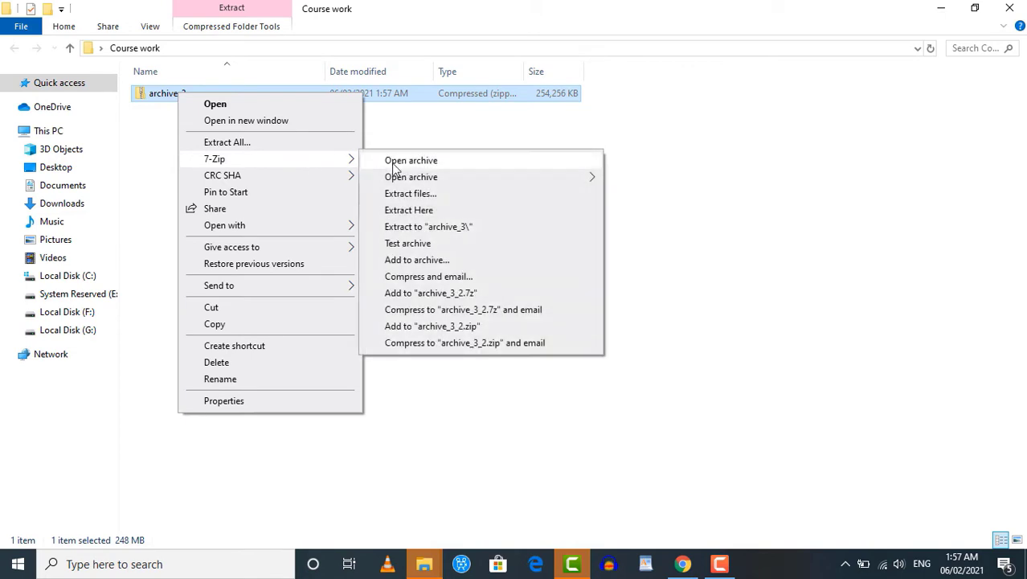
click(381, 229)
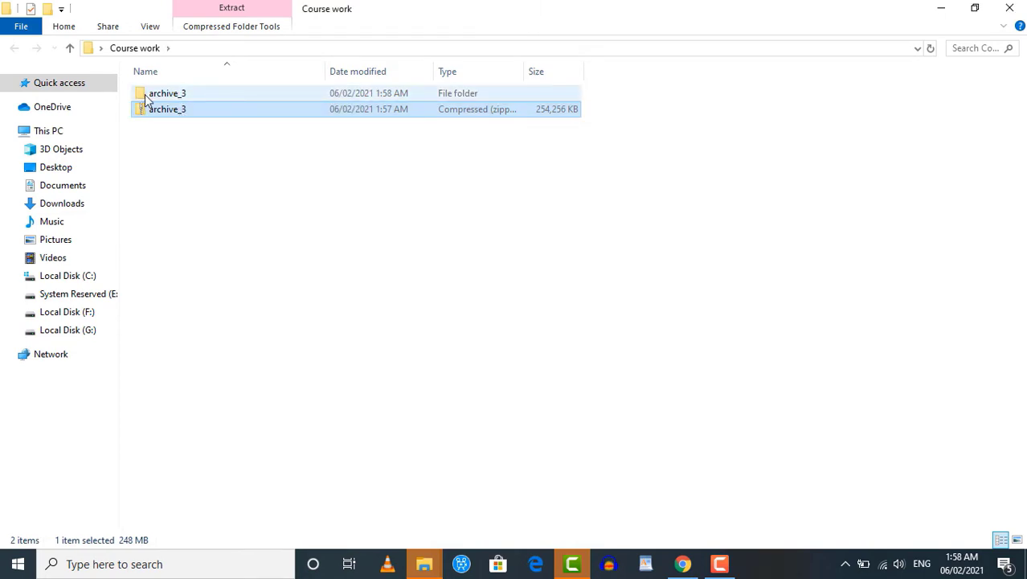
Step: Open archive_3 > FIDS30 to view the ten fruit category folders
double_click(144, 94)
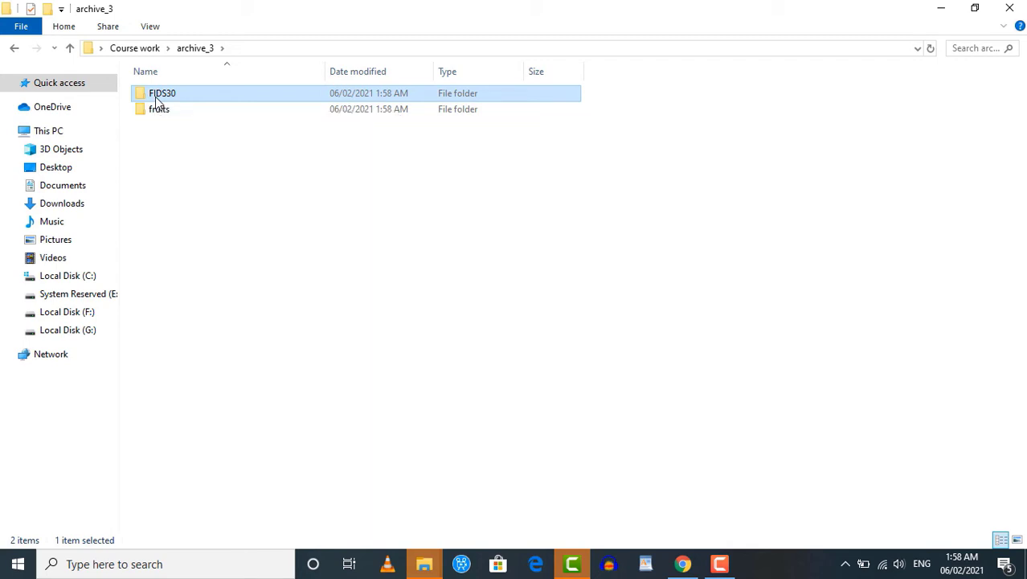
double_click(157, 100)
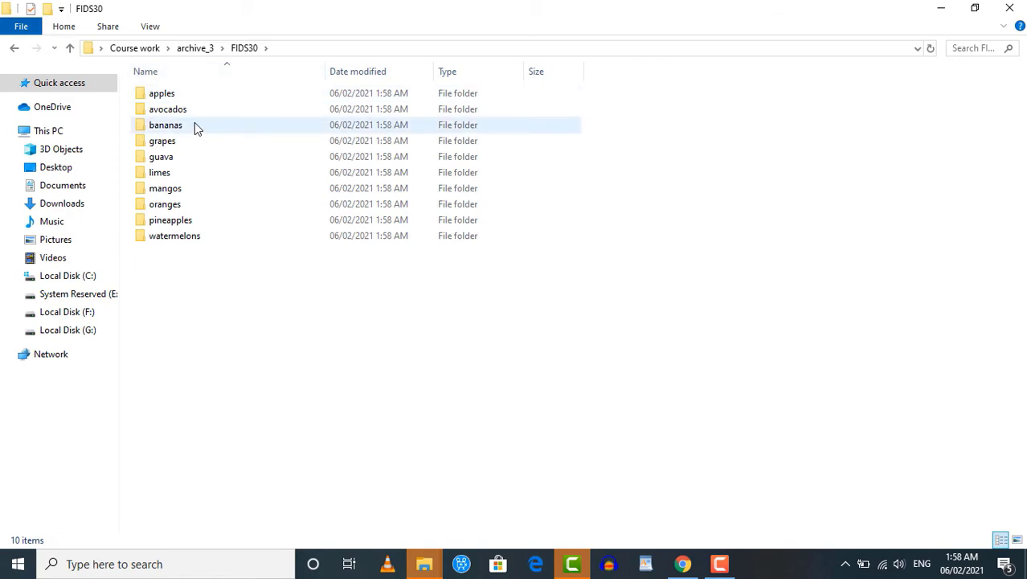
double_click(145, 98)
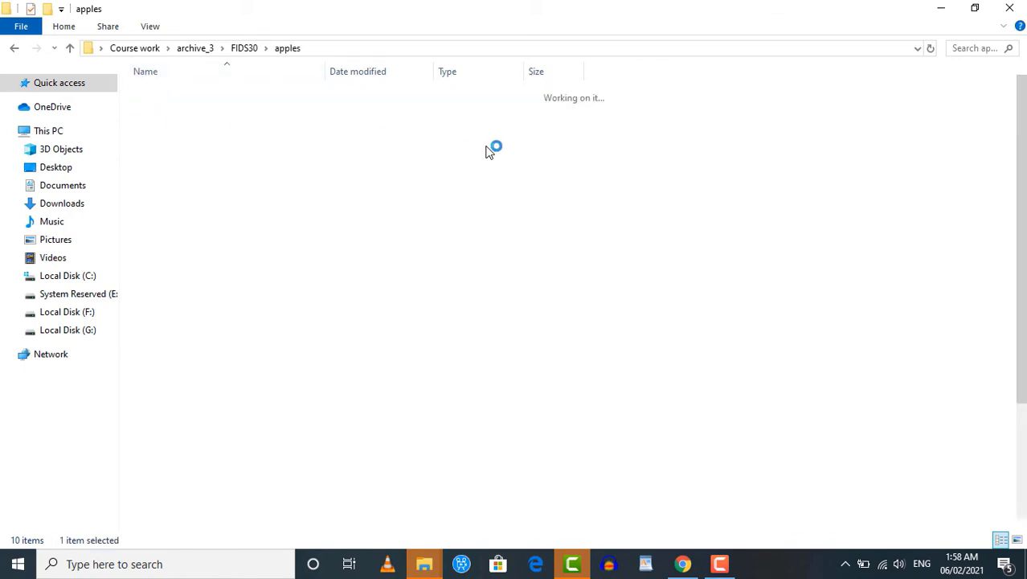
key(alt+Left)
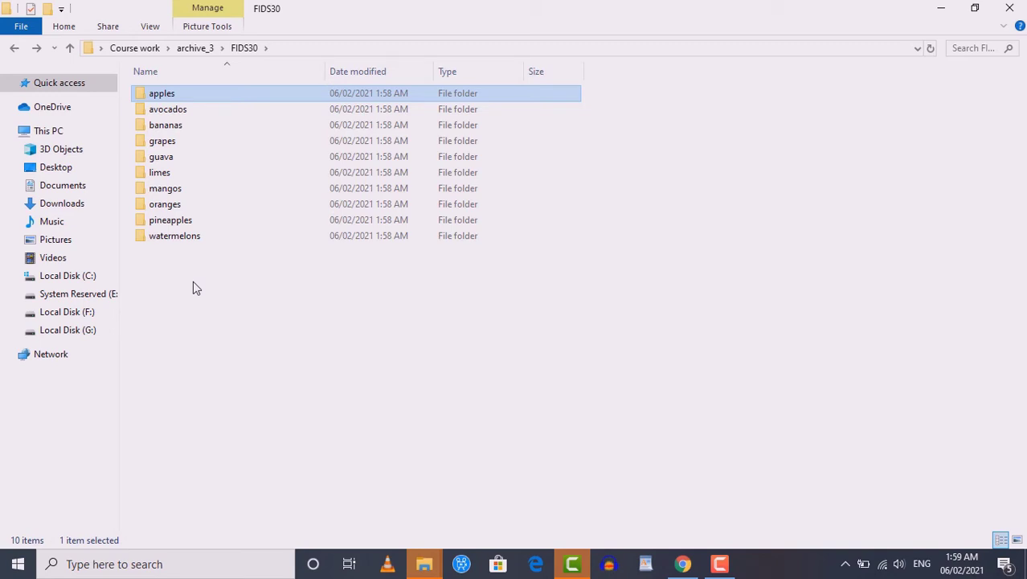
Step: Search Google for 'teachable machine' and open the Teachable Machine website
click(682, 566)
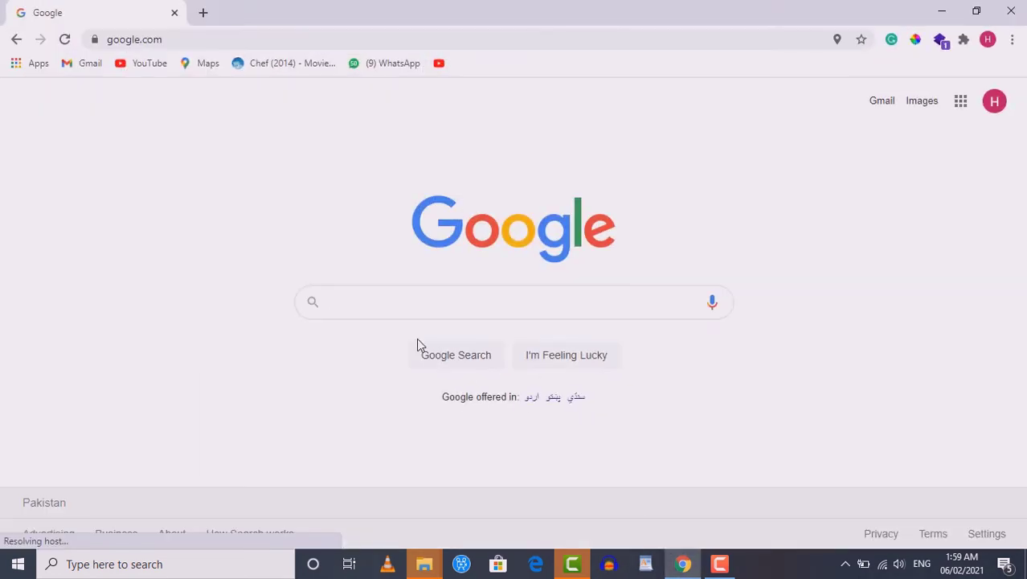
text(tr)
key(BackSpace)
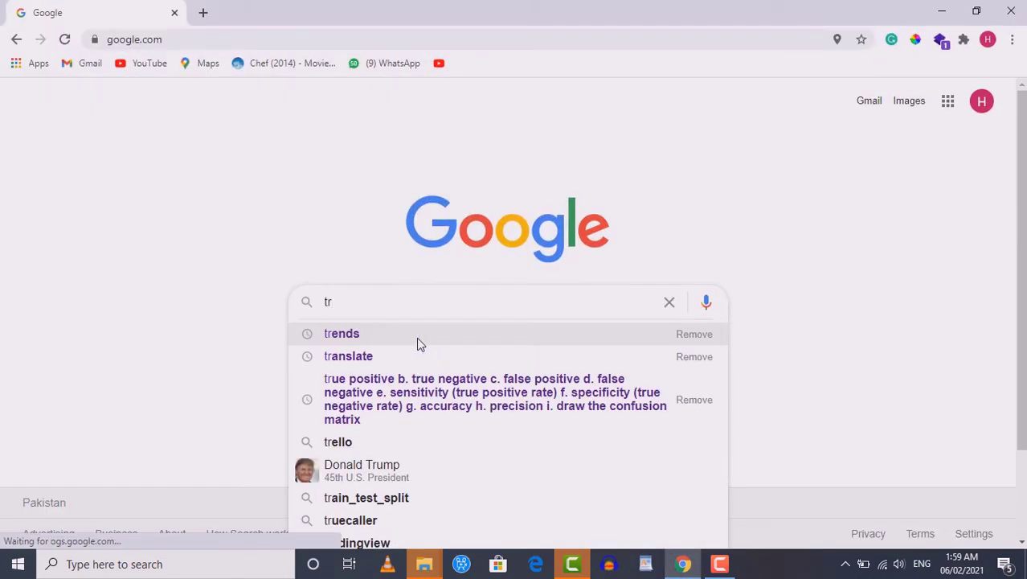
text(eachabl)
key(Return)
click(227, 119)
text(e machine)
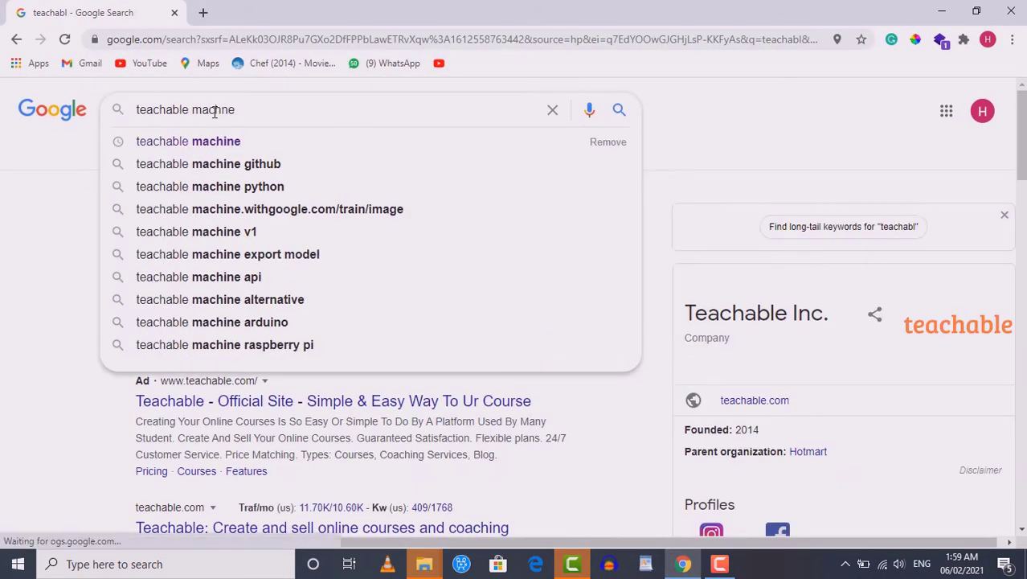
key(Return)
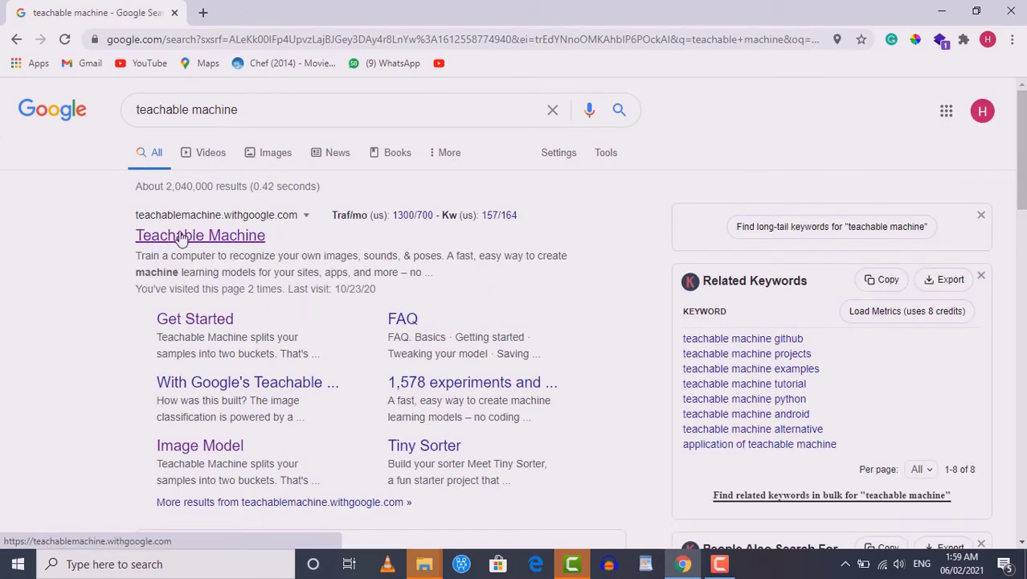
click(182, 237)
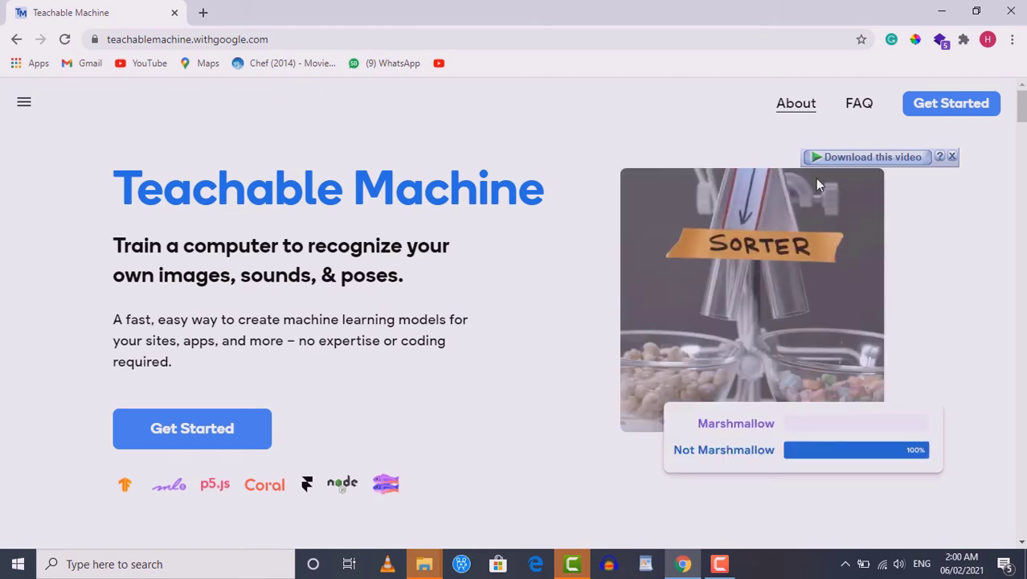
Step: Create a new Image Project from Teachable Machine's Get Started page
click(176, 440)
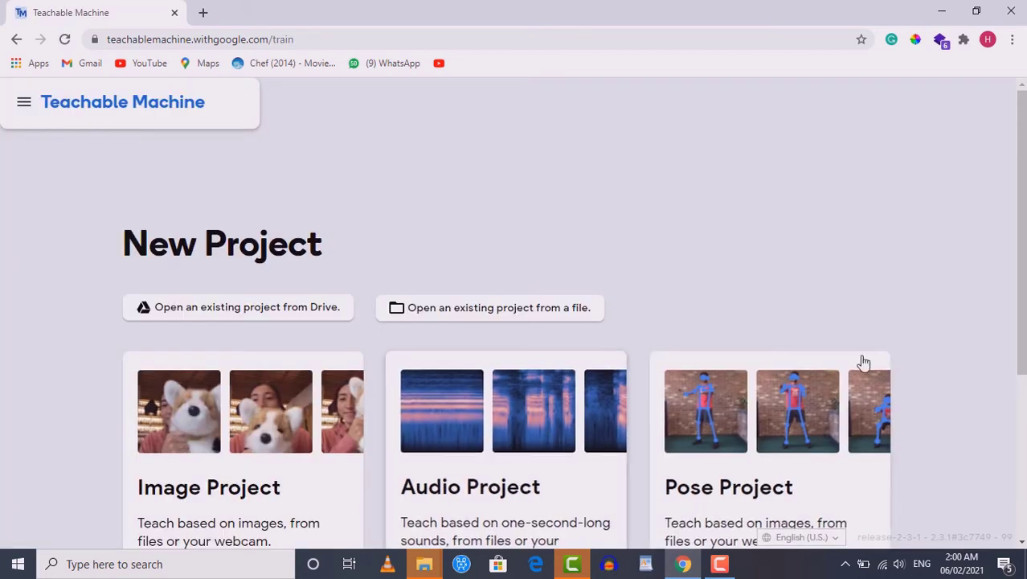
scroll(713, 360, down, 1)
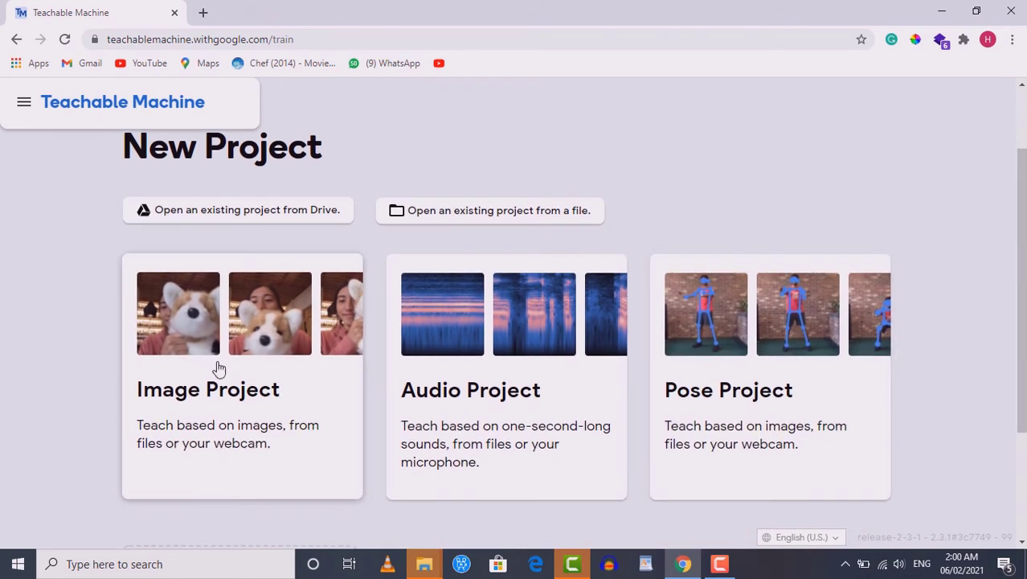
click(228, 397)
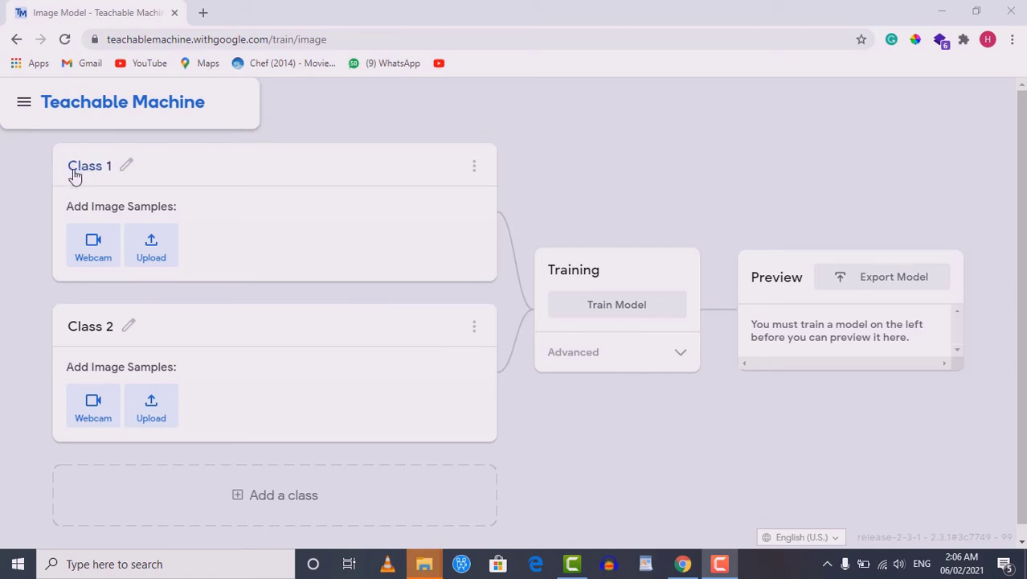
Step: Rename Class 1 to Apples and add classes until there are ten
click(124, 173)
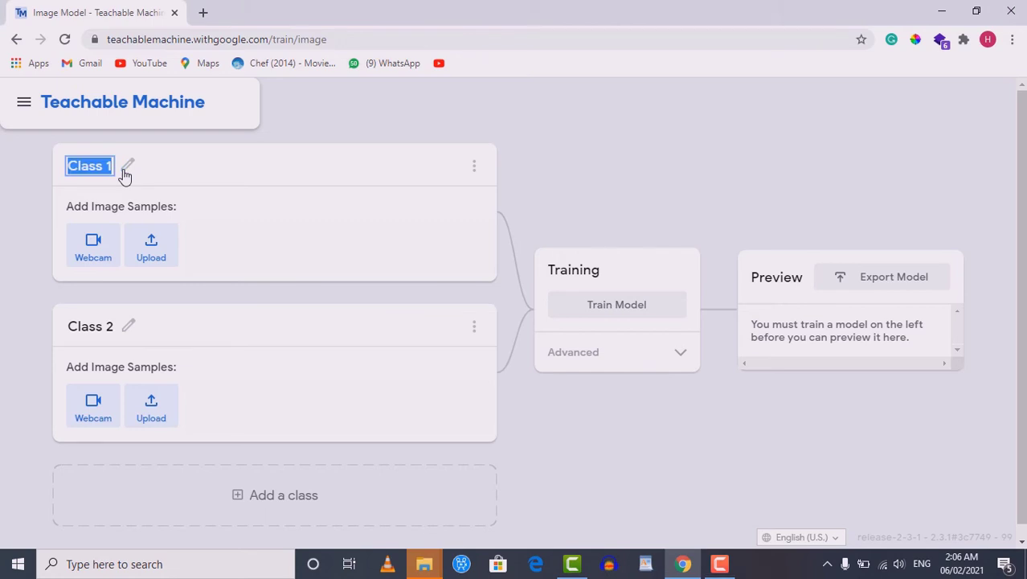
text(Ap)
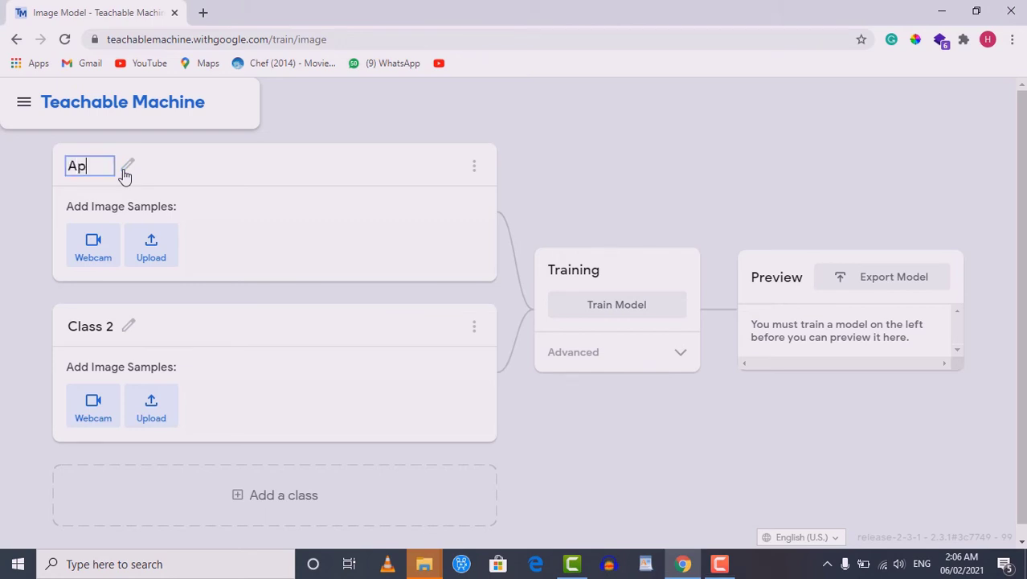
text(ples)
key(Return)
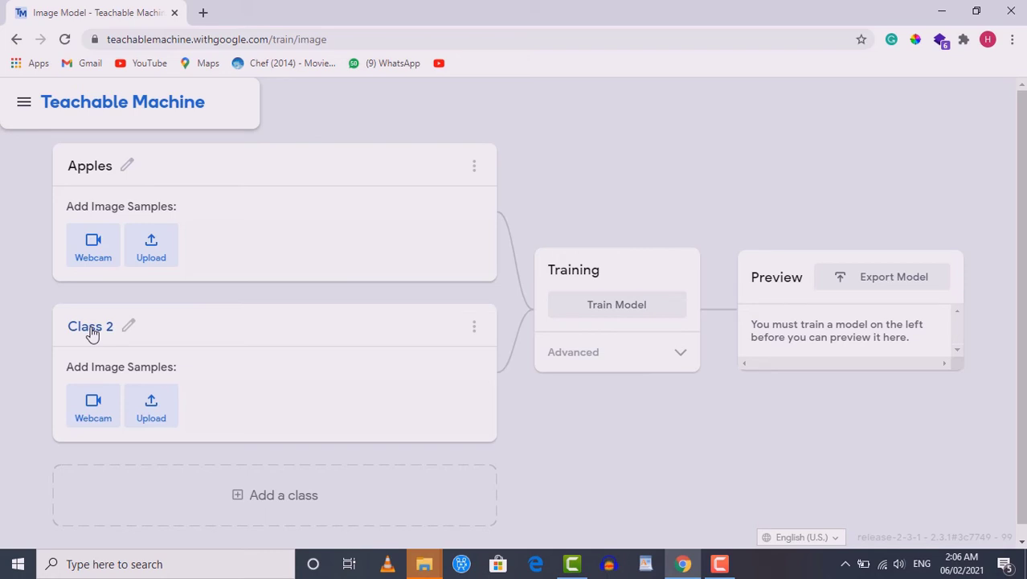
click(252, 493)
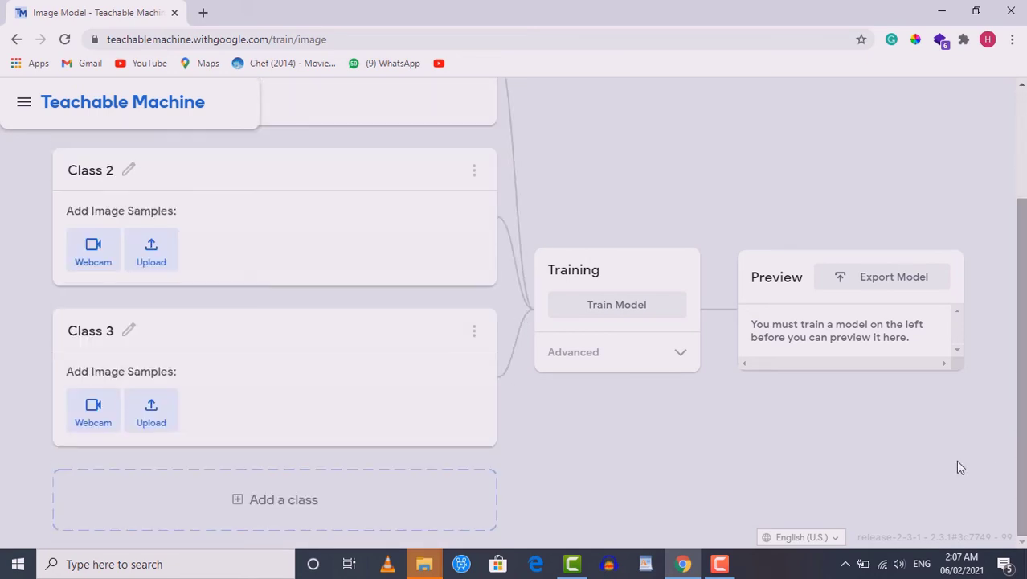
double_click(469, 498)
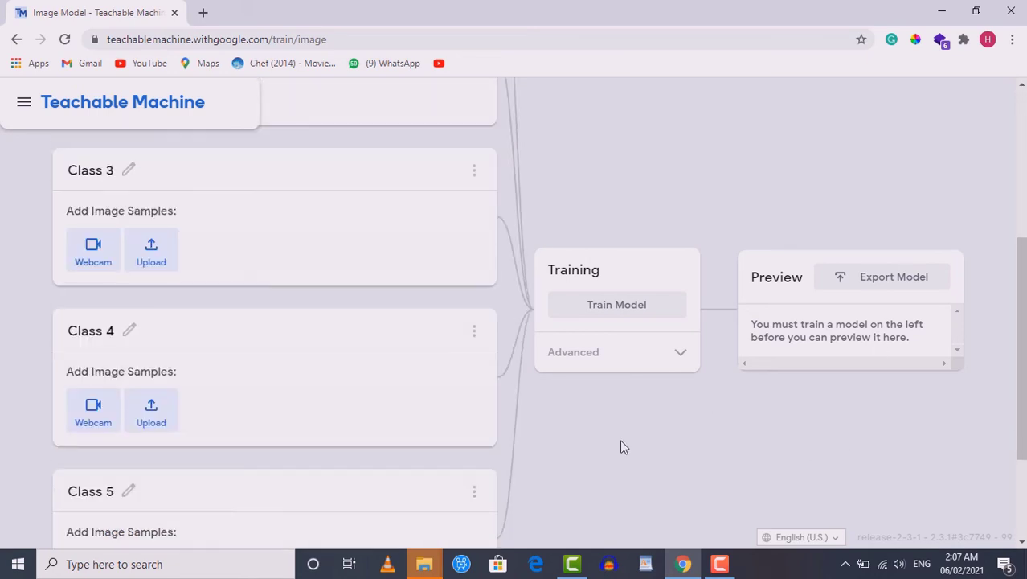
scroll(1021, 362, down, 2)
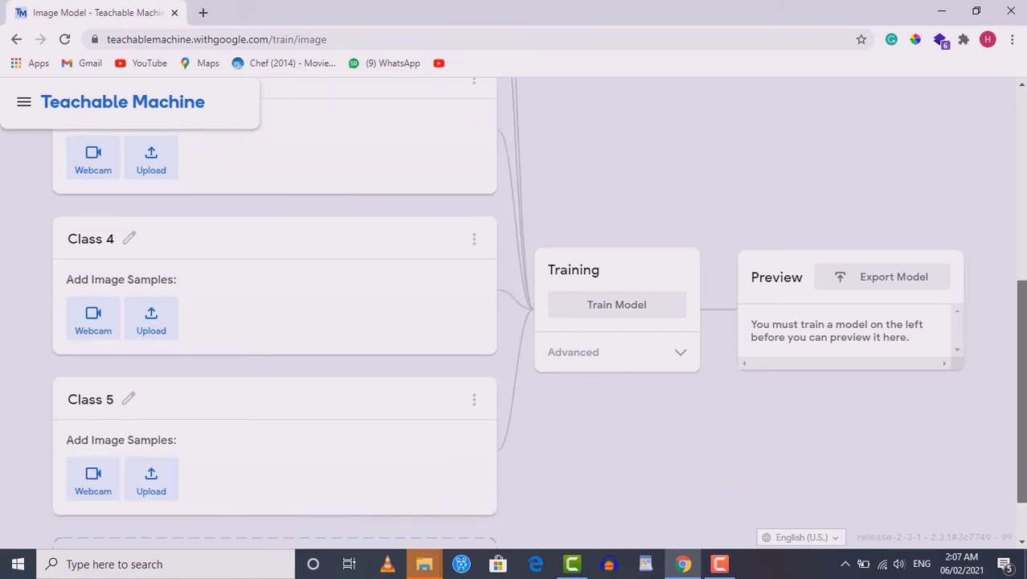
click(371, 527)
double_click(371, 527)
double_click(372, 527)
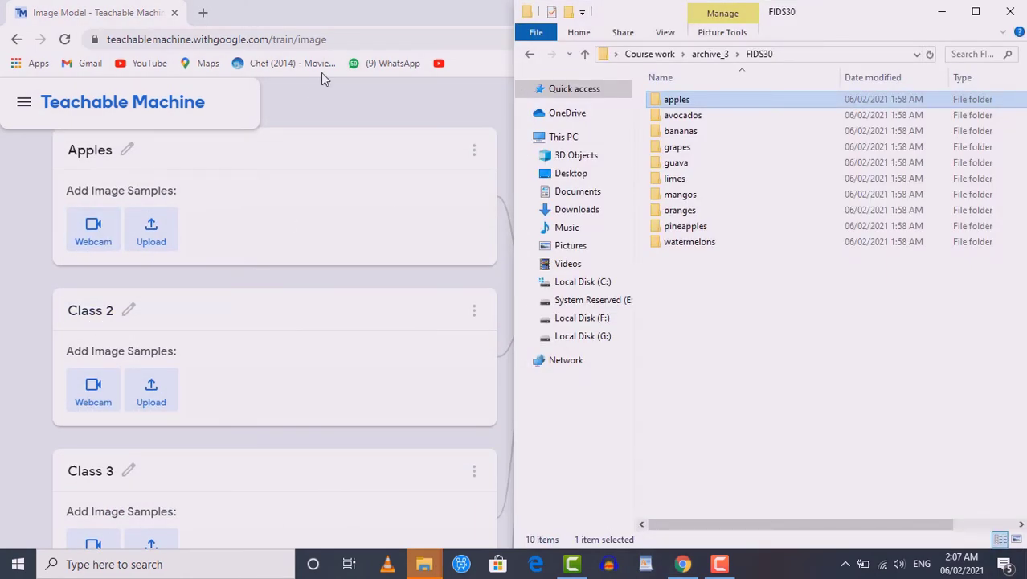
Step: Name the next classes Avacadoes, Bananas, grapes and guava
click(118, 317)
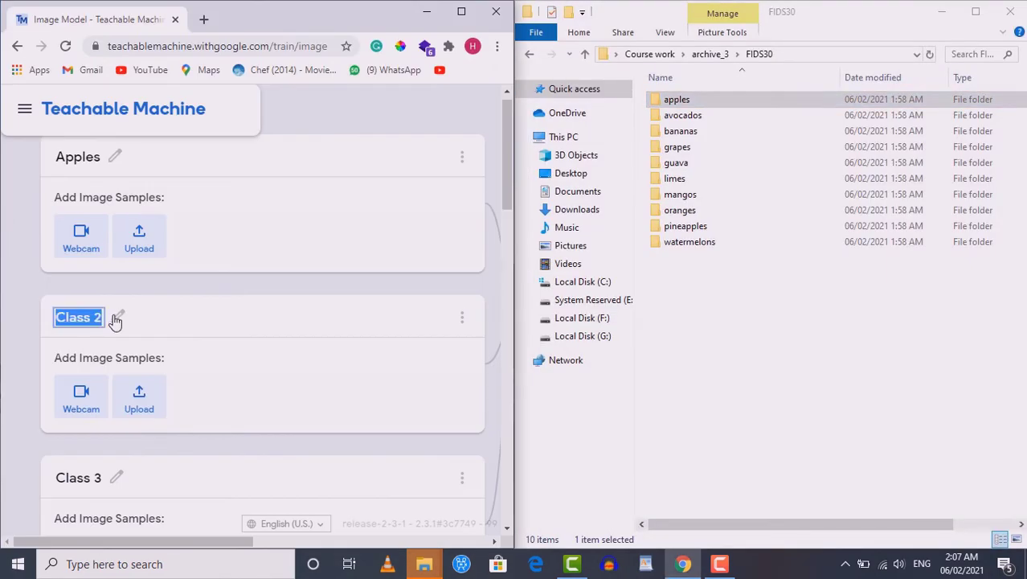
text(Avacadoes)
click(114, 479)
text(Bnanas)
key(BackSpace)
key(BackSpace)
key(BackSpace)
key(BackSpace)
key(BackSpace)
text(ananas)
key(Tab)
text(grapes)
click(116, 436)
text(guava)
Step: Name the following classes limes and mangoes
scroll(137, 285, down, 5)
click(117, 236)
text(limes)
click(113, 395)
text(mangoes)
key(Tab)
Step: Name the final classes oranges, pineapples and watermelons, and maximize the browser
text(orangespineapples)
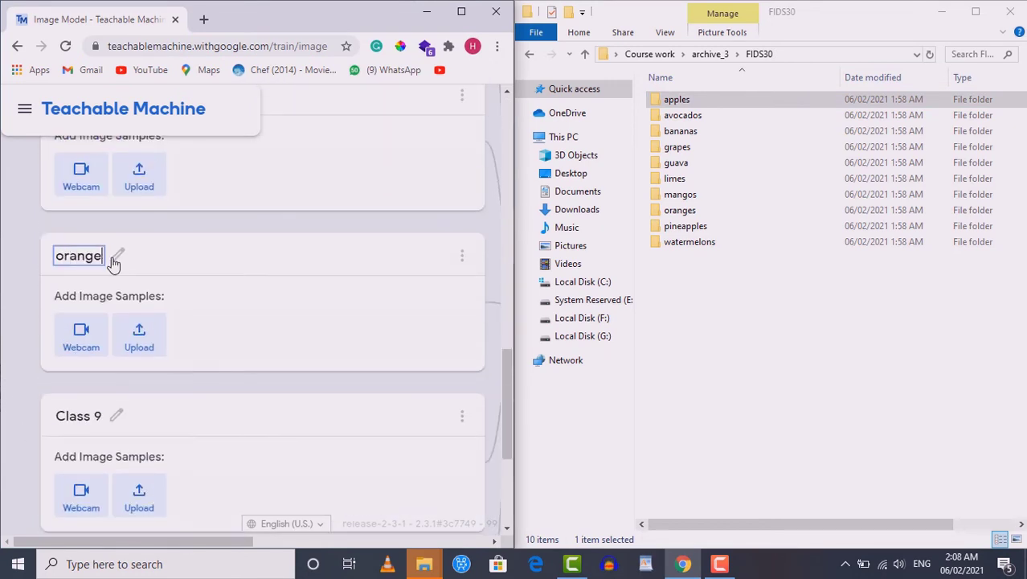
click(106, 255)
key(shift+End)
key(ctrl+x)
key(Tab)
key(ctrl+v)
scroll(75, 316, down, 3)
click(76, 316)
text(watermelons)
click(468, 15)
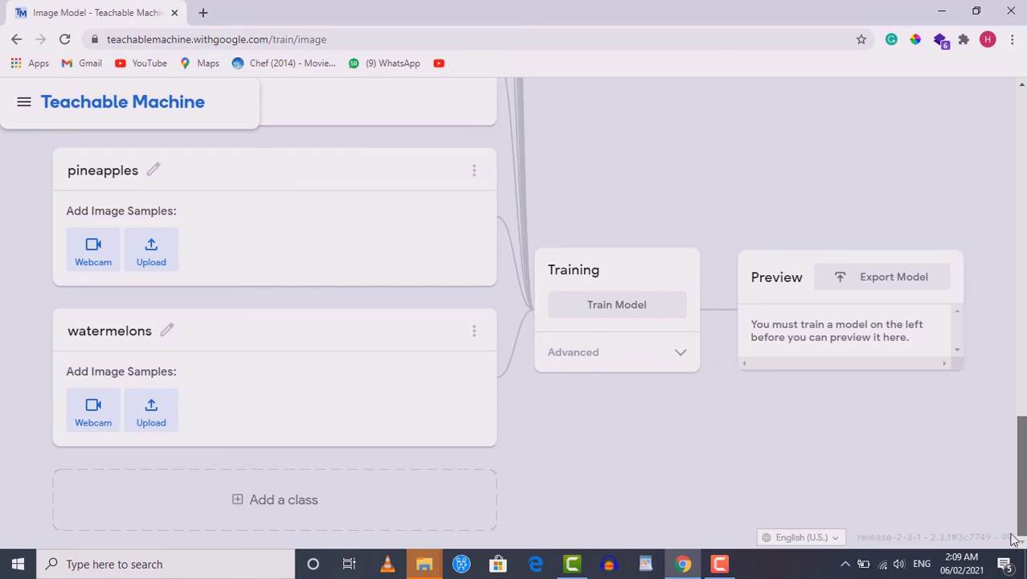
drag(1016, 487, 1014, 160)
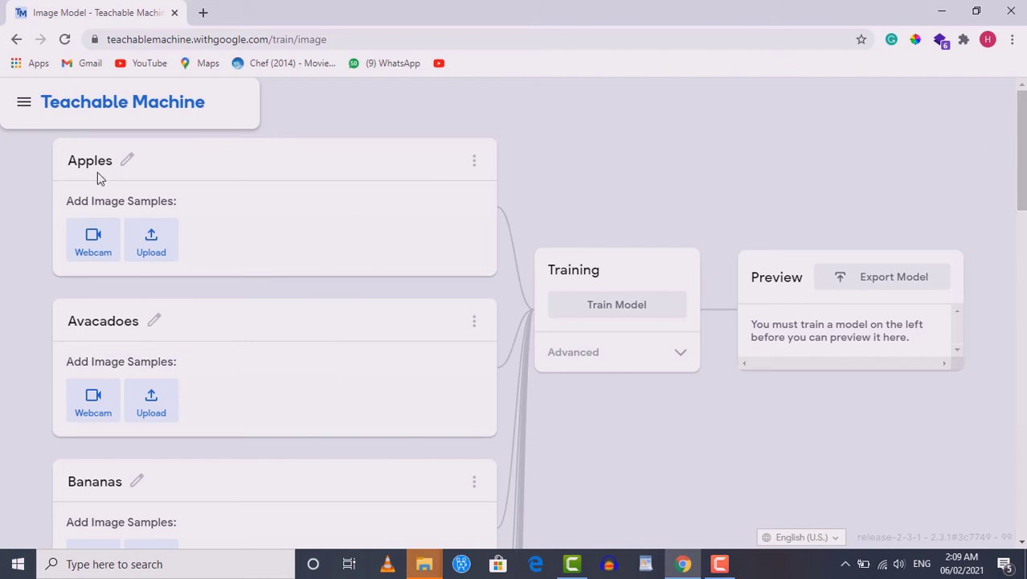
Step: Upload the 38 images from the FIDS30 apples folder into the Apples class
click(153, 244)
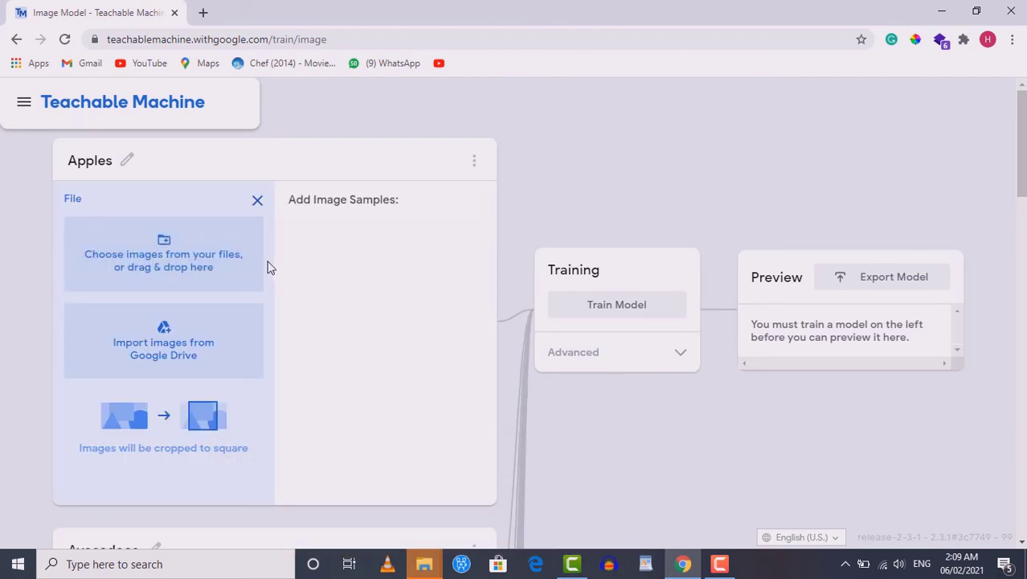
mouse_move(424, 563)
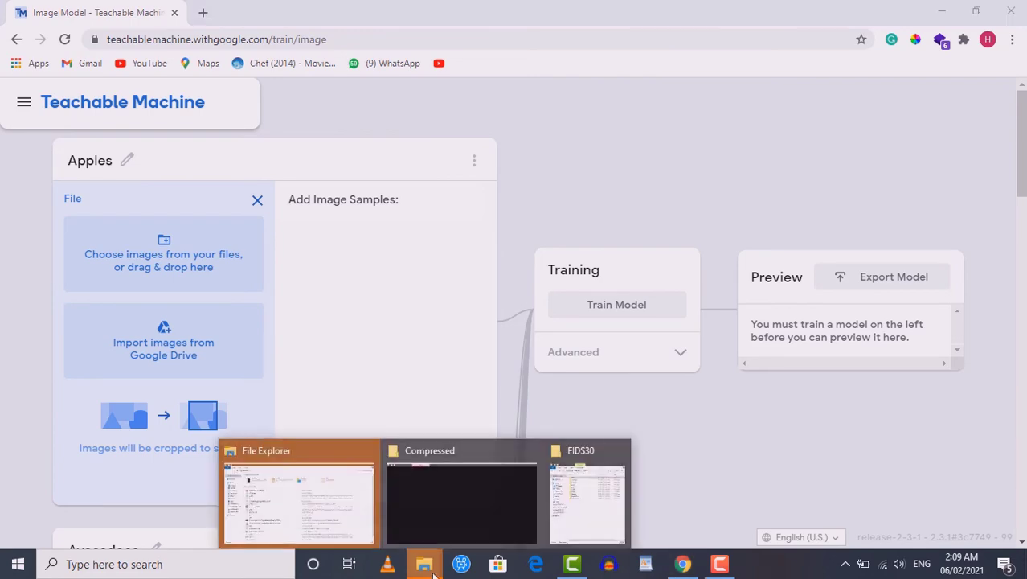
click(617, 506)
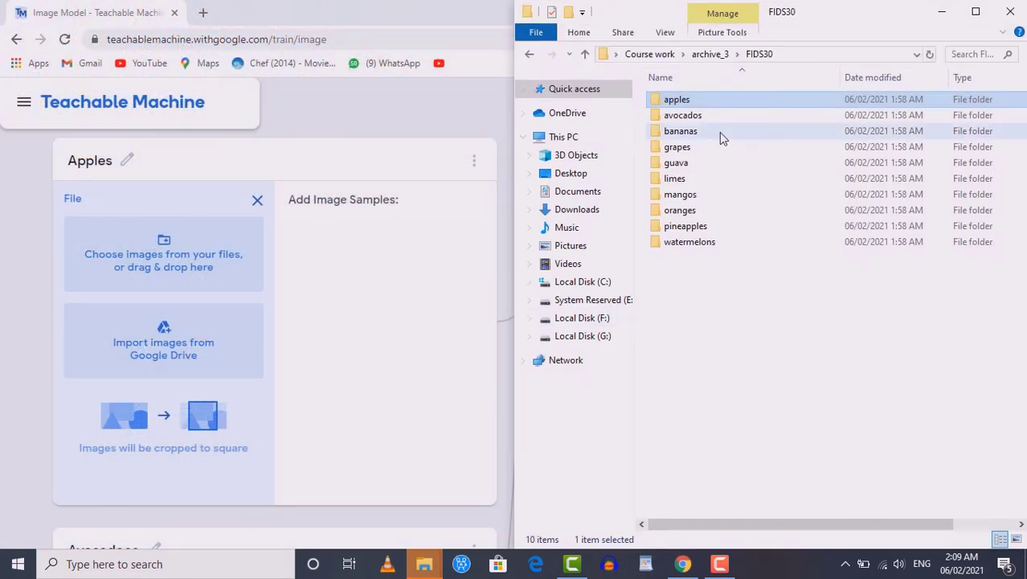
double_click(710, 108)
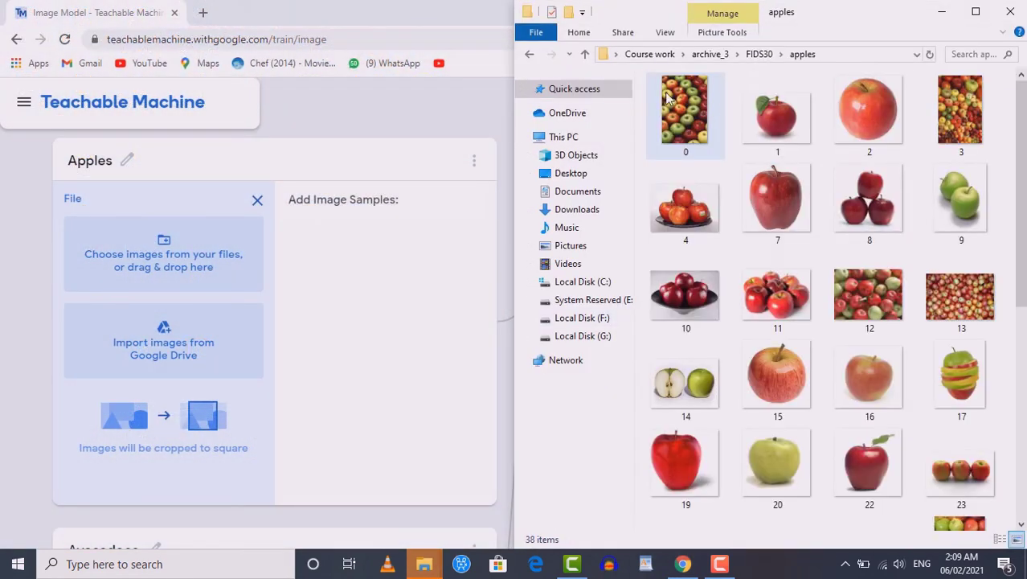
click(976, 11)
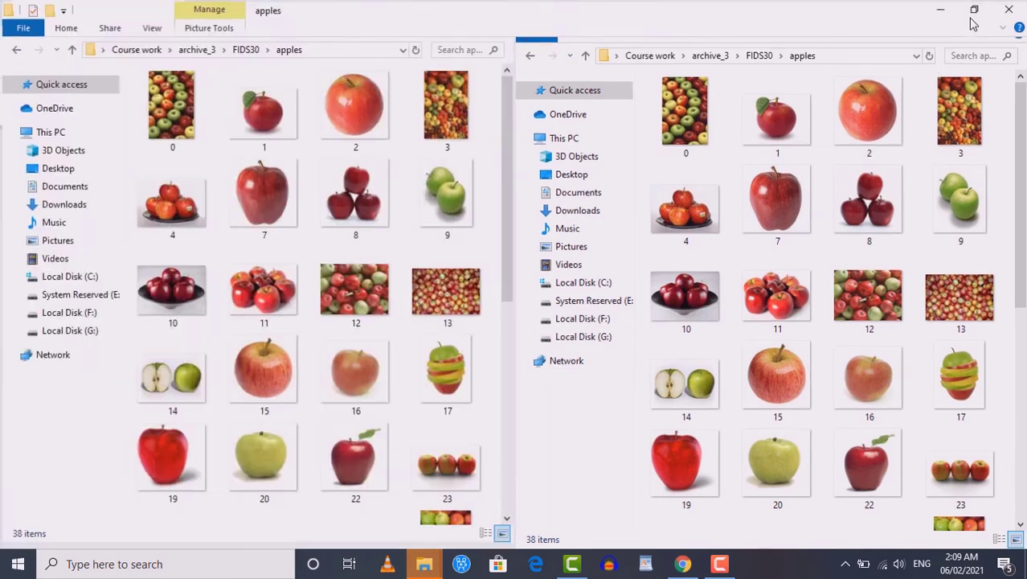
drag(1021, 487, 170, 78)
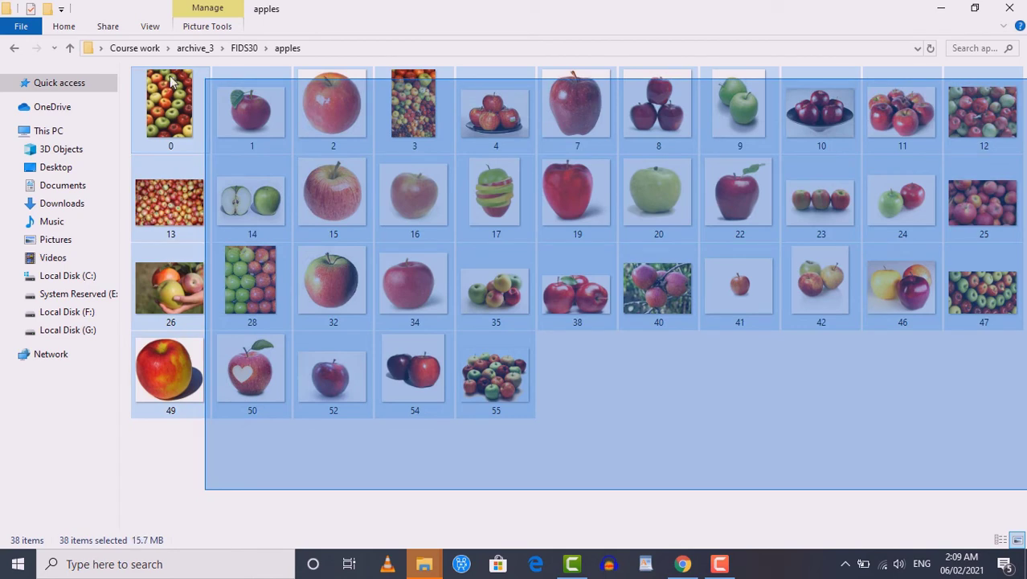
drag(175, 121, 226, 320)
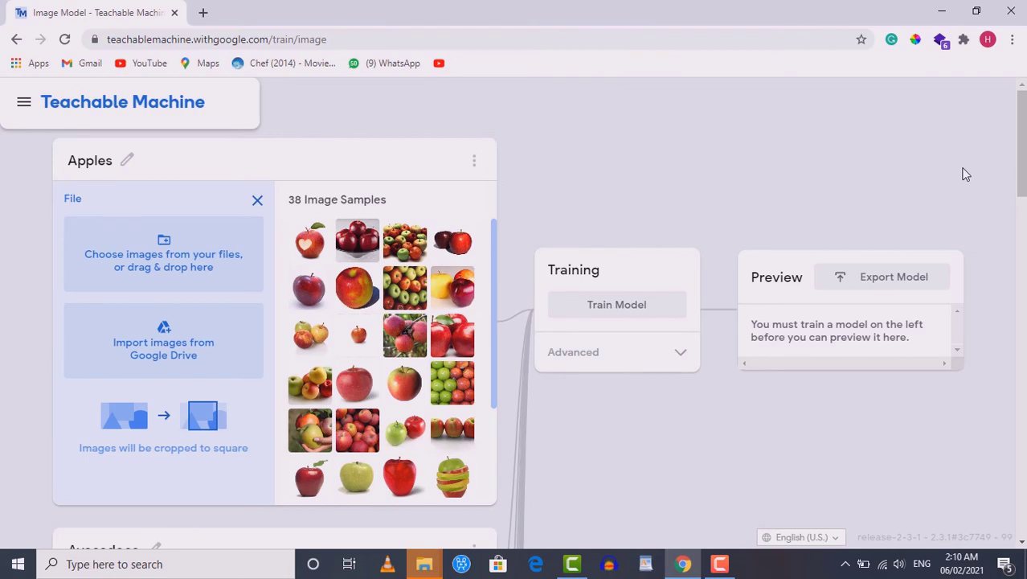
drag(1021, 160, 1021, 229)
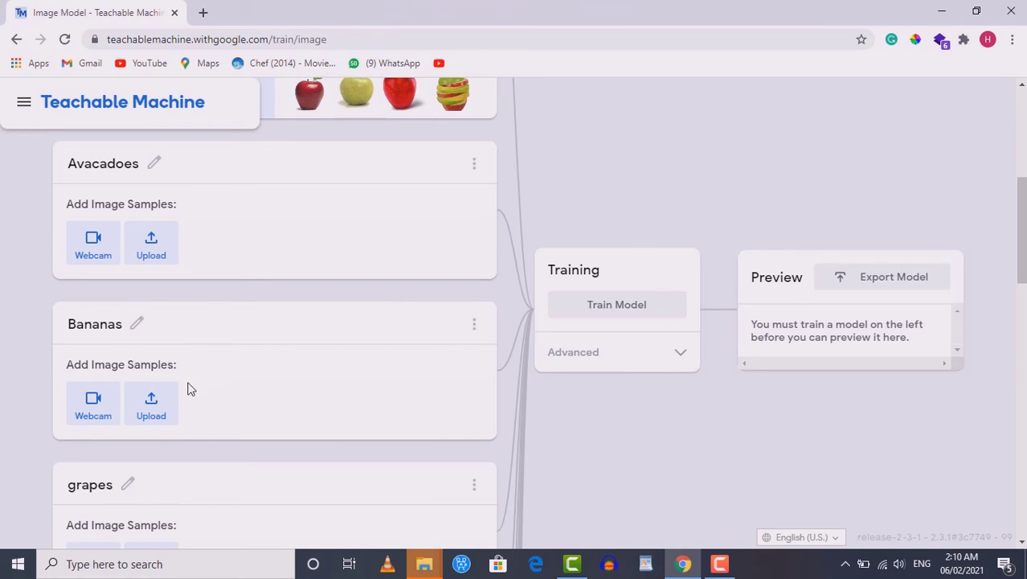
Step: Upload each fruit folder's images to its class, e.g. Bananas 42, guava 33, watermelons 31
click(162, 405)
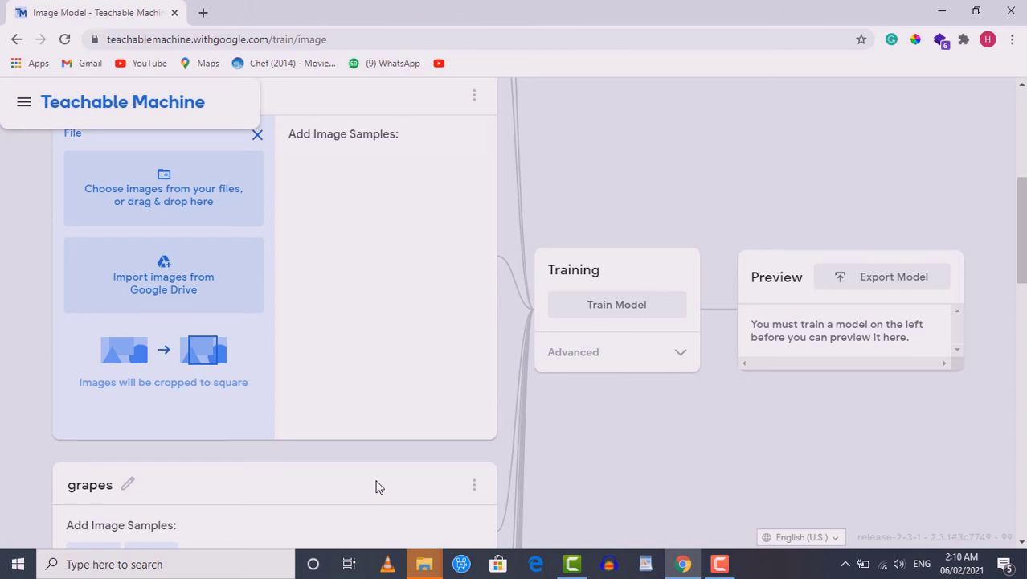
scroll(376, 486, up, 4)
click(151, 355)
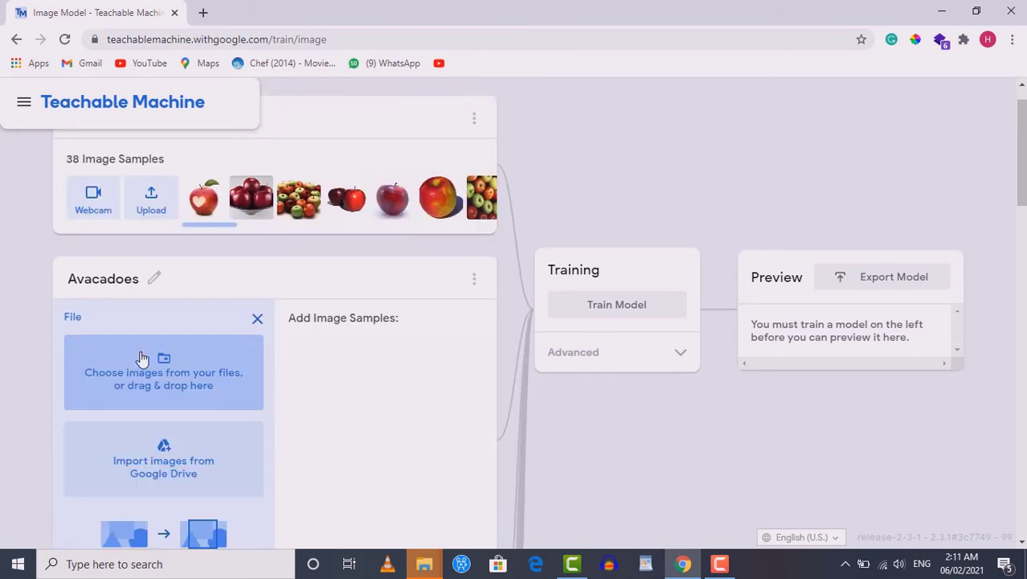
click(168, 403)
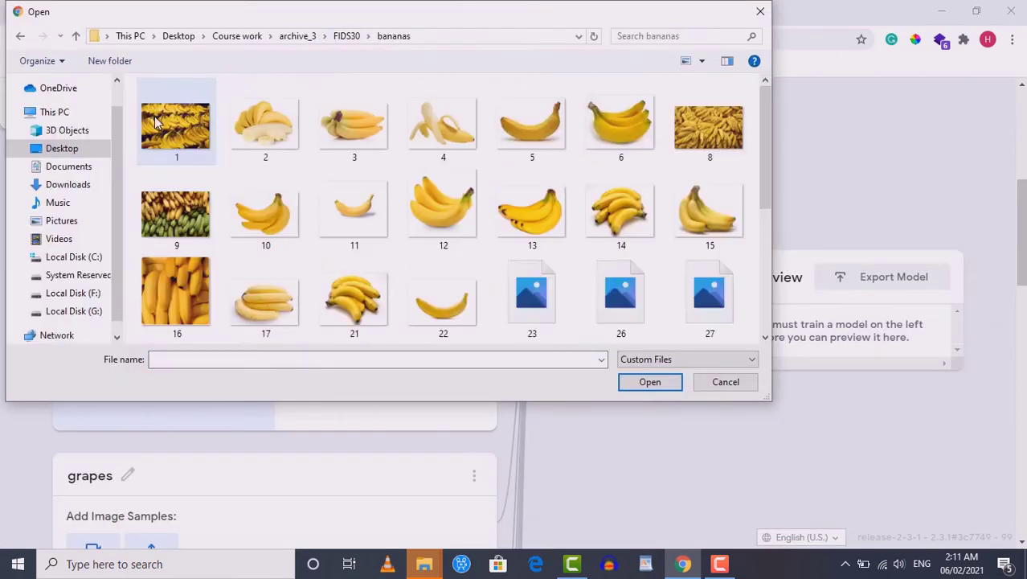
click(649, 381)
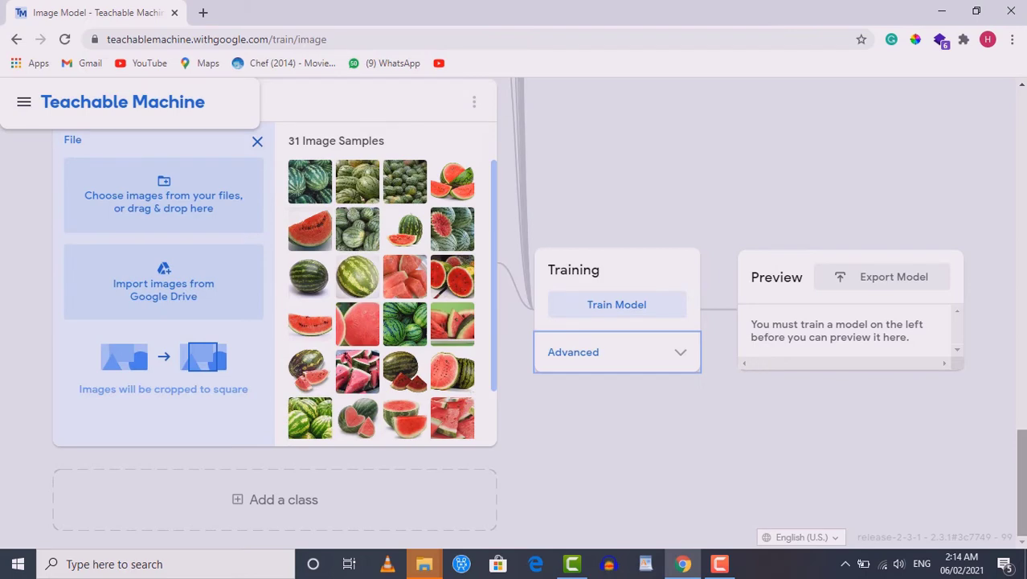
scroll(273, 313, up, 5)
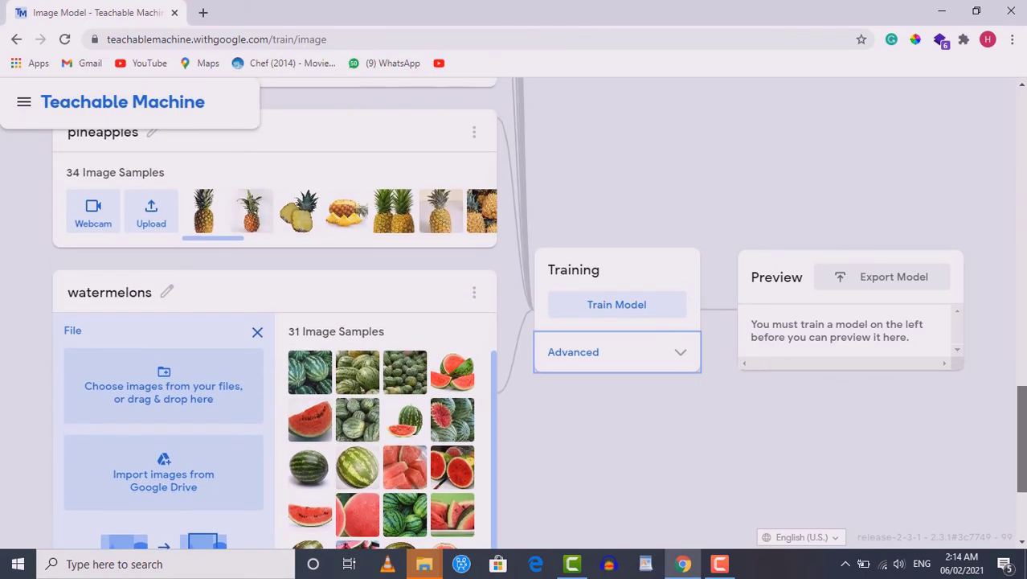
scroll(1025, 222, up, 8)
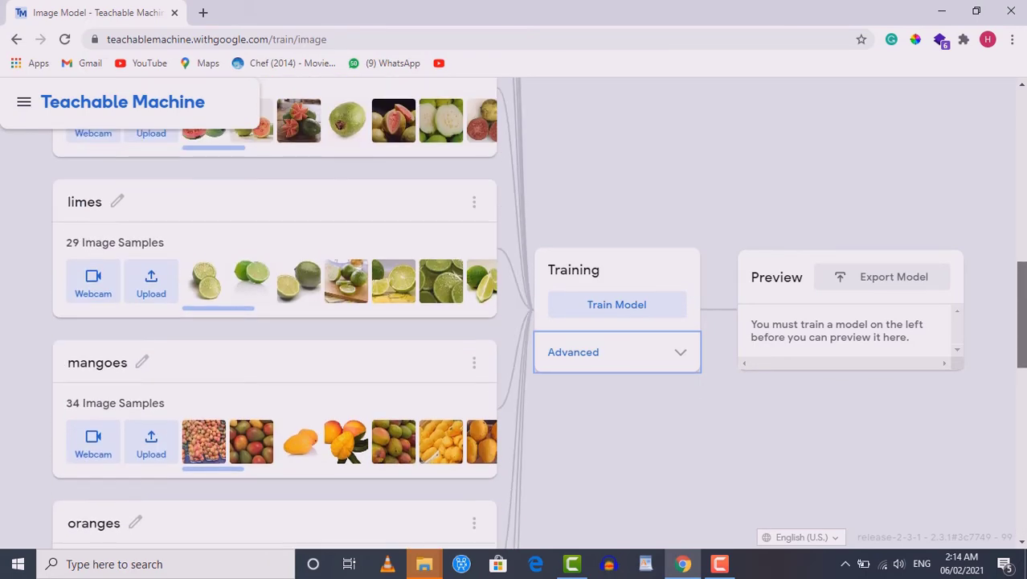
scroll(1024, 223, up, 3)
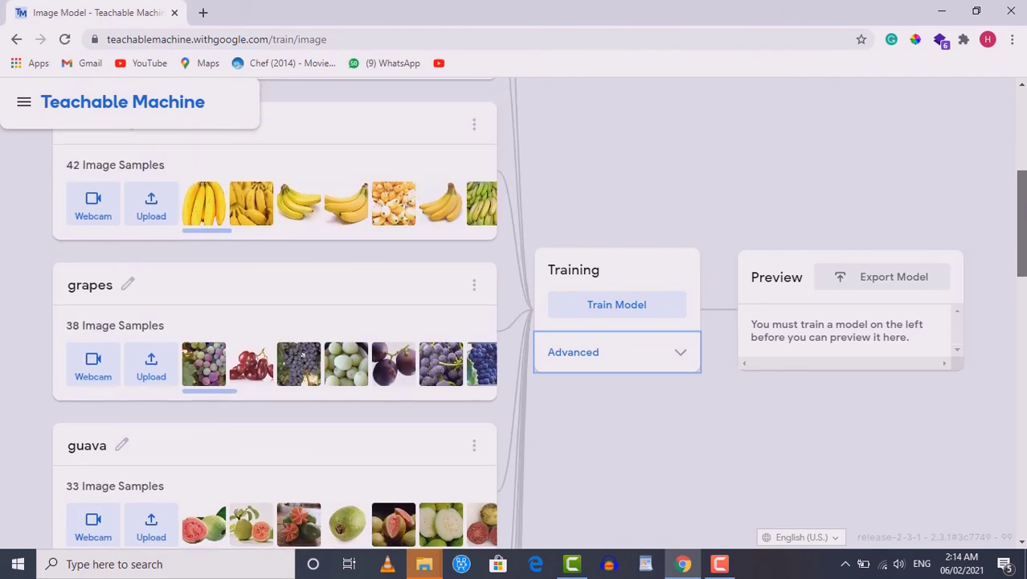
scroll(1024, 223, up, 1)
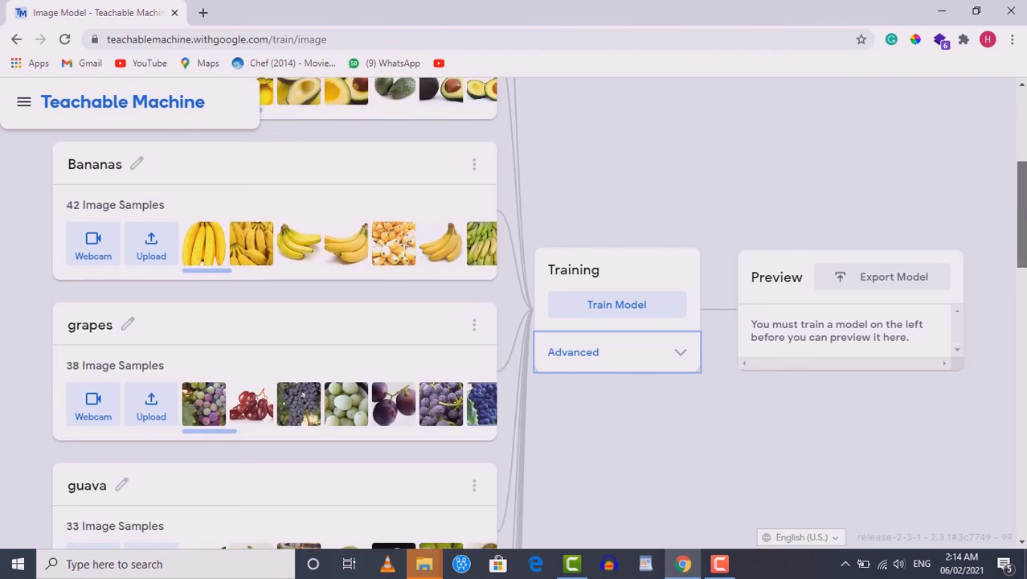
scroll(1021, 214, up, 1)
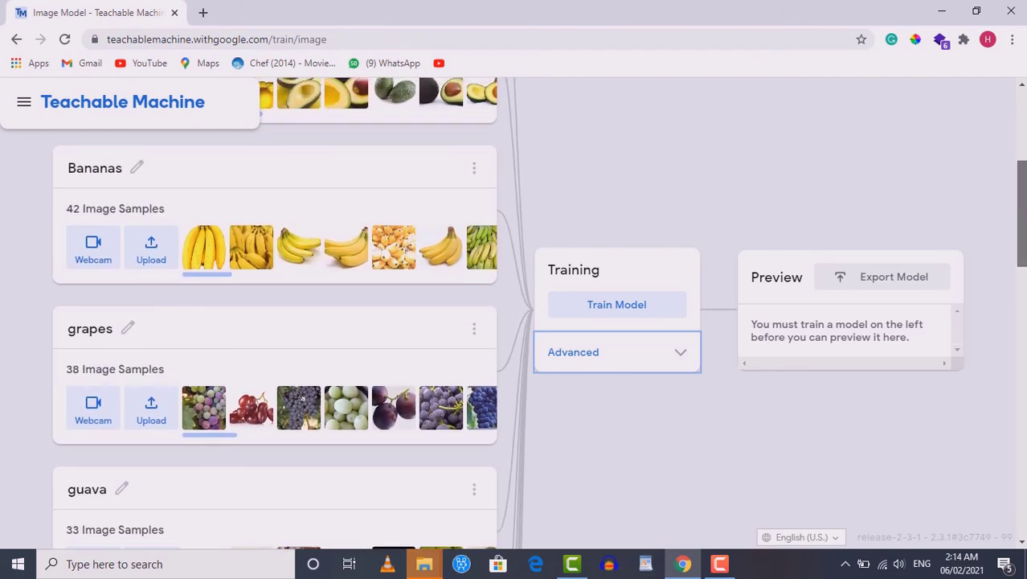
Step: Train the model on all ten fruit classes until it reads Model Trained
click(600, 310)
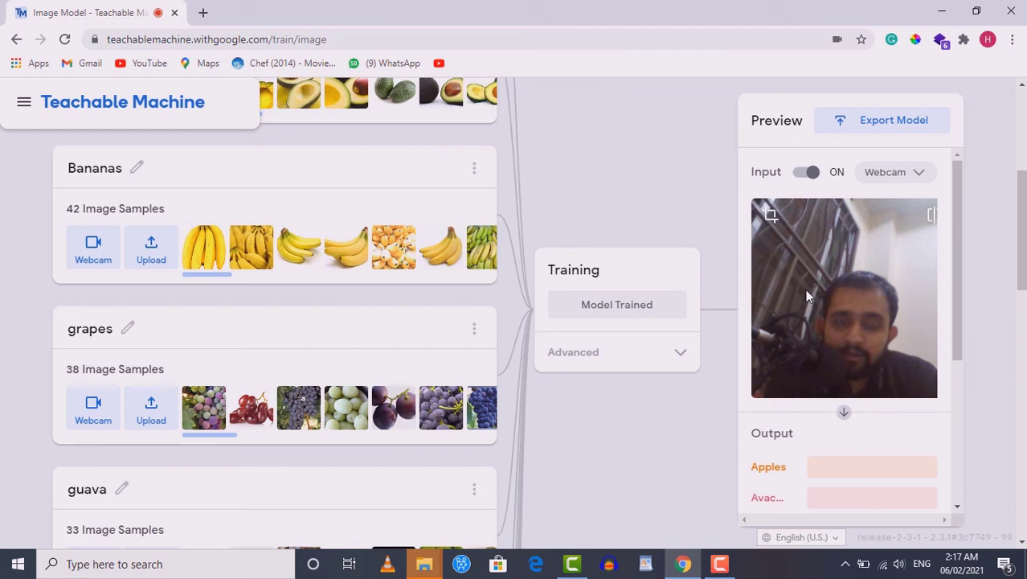
Step: Switch the preview input to File and load watermelon image 28, which scores watermelons at 100%
click(883, 180)
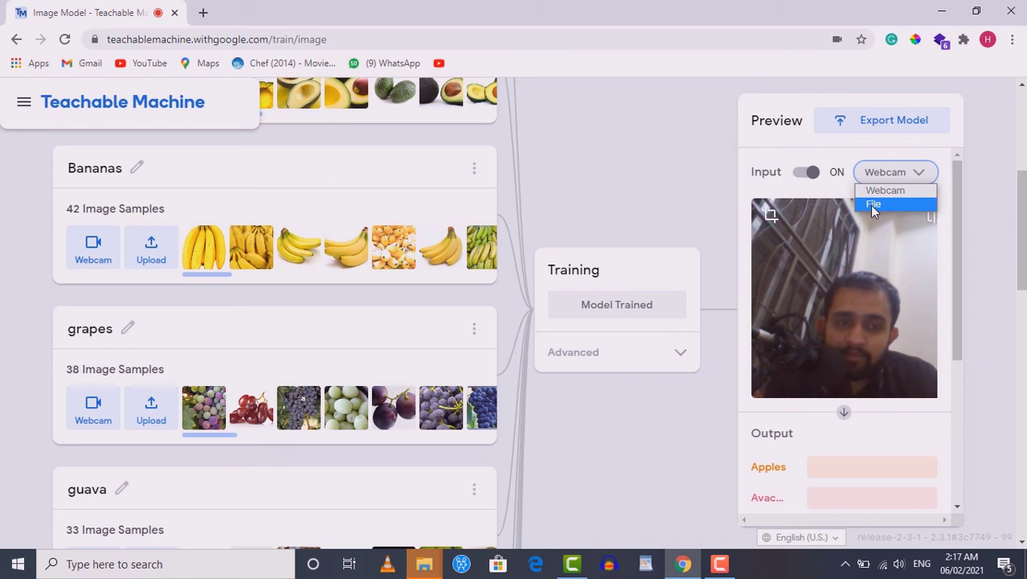
click(874, 205)
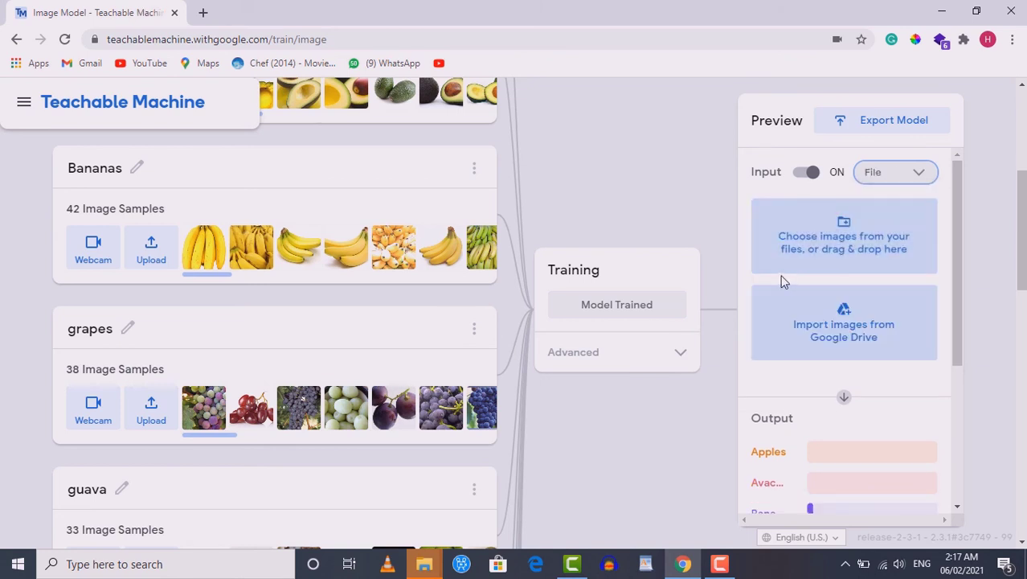
click(838, 264)
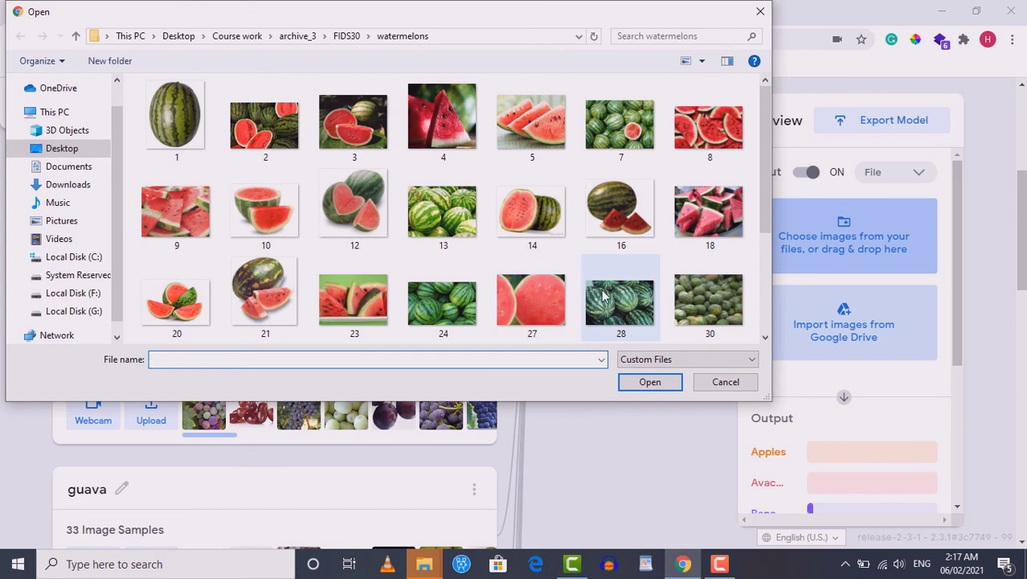
double_click(617, 304)
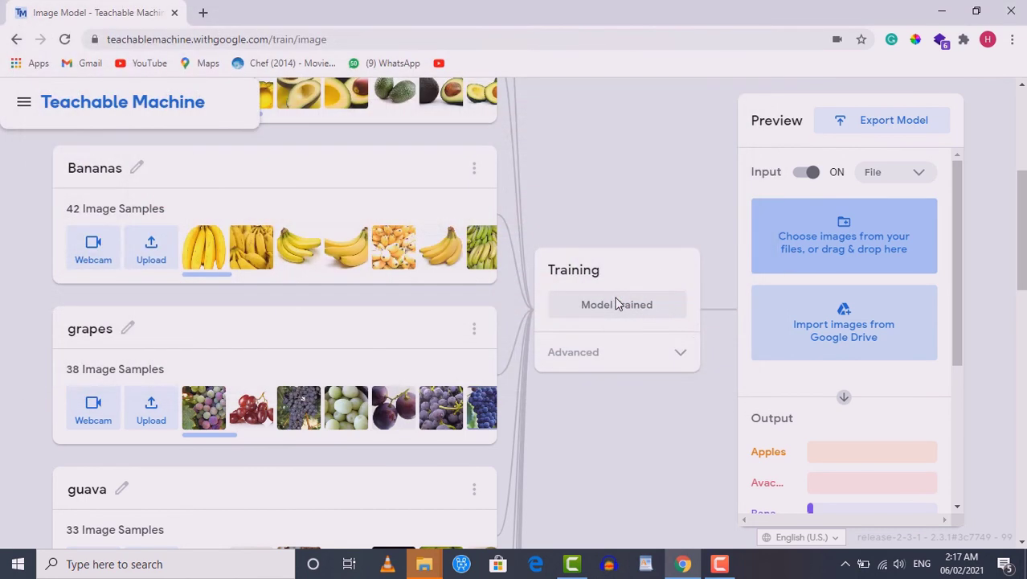
drag(970, 266, 972, 379)
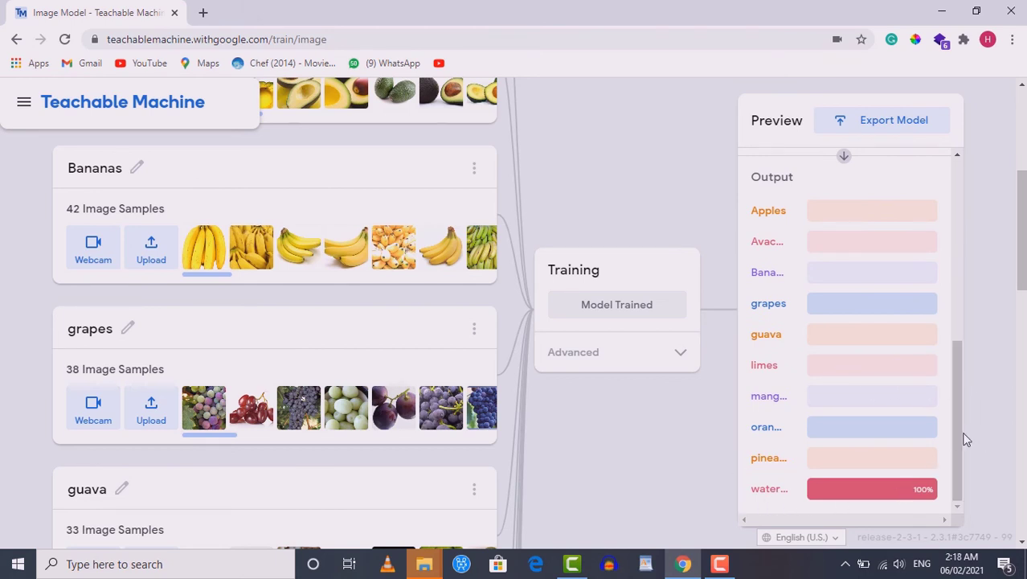
drag(967, 439, 943, 353)
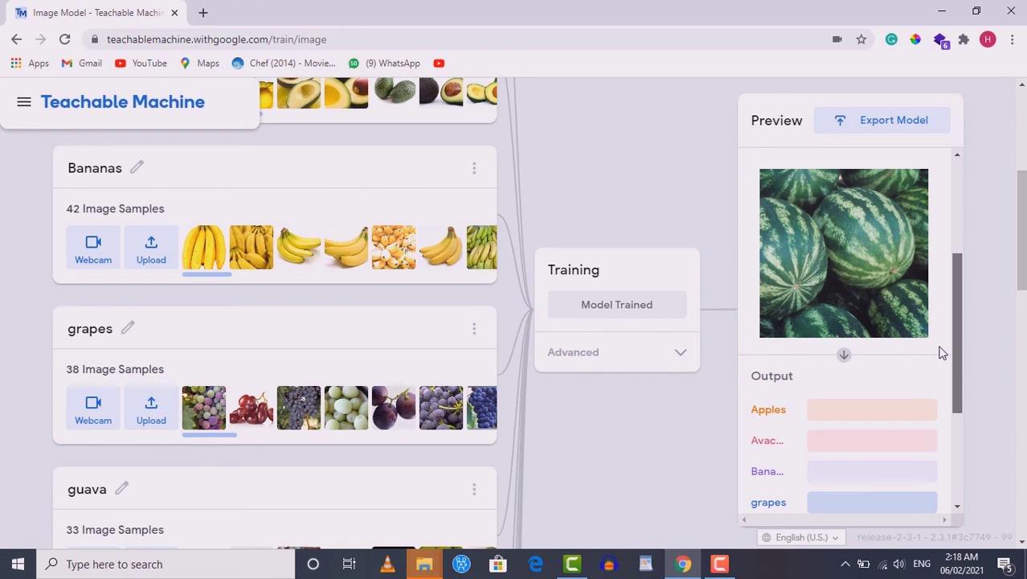
drag(942, 353, 939, 351)
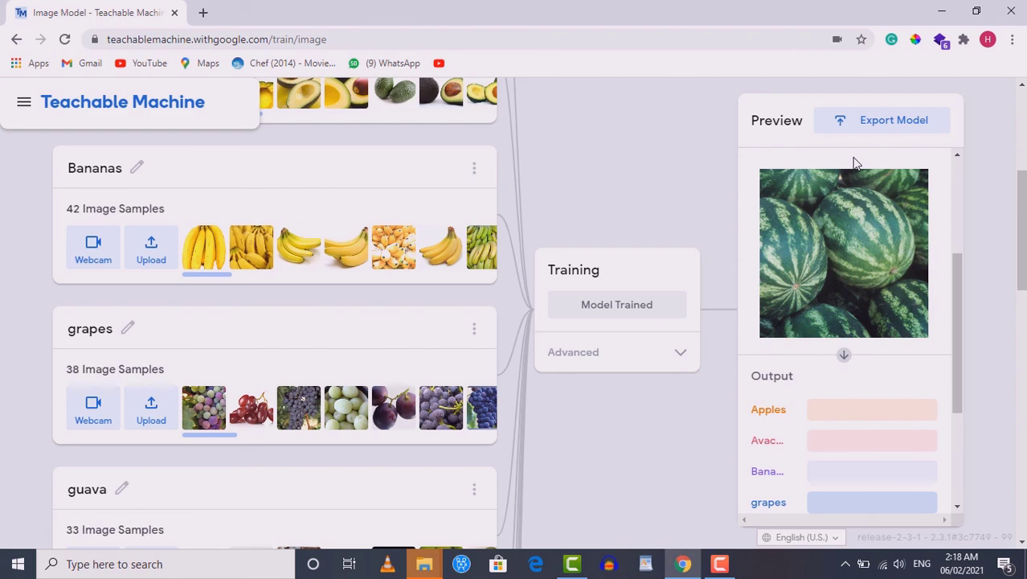
Step: Download the model as a floating-point TensorFlow Lite zip and open converted_tflite (4).zip
click(862, 126)
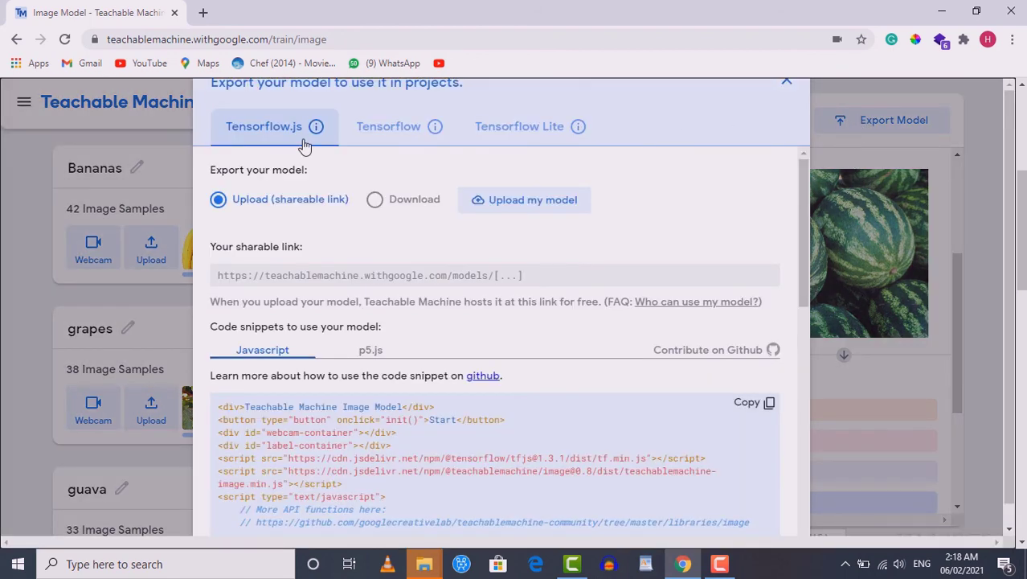
click(481, 134)
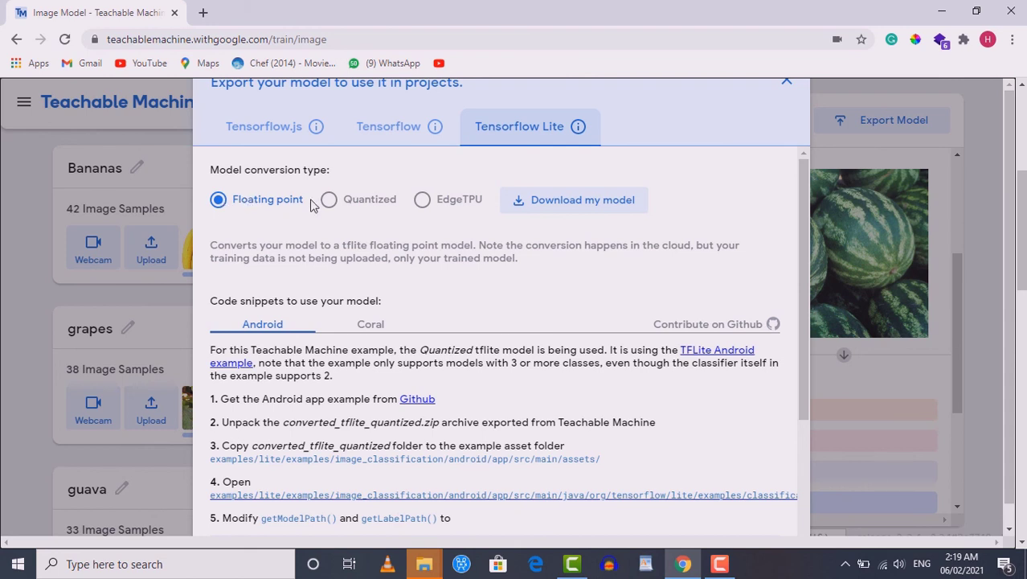
click(565, 201)
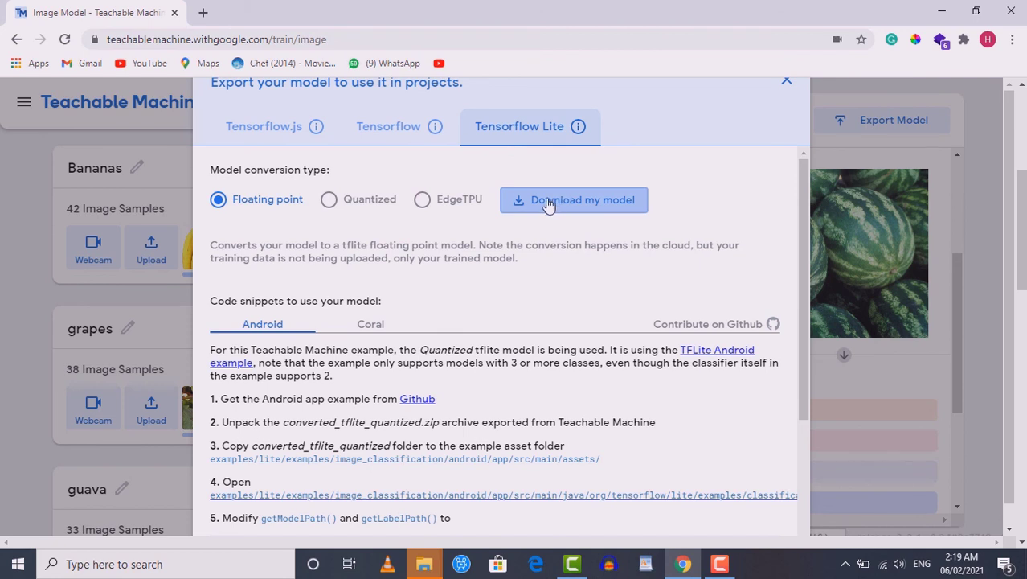
click(502, 206)
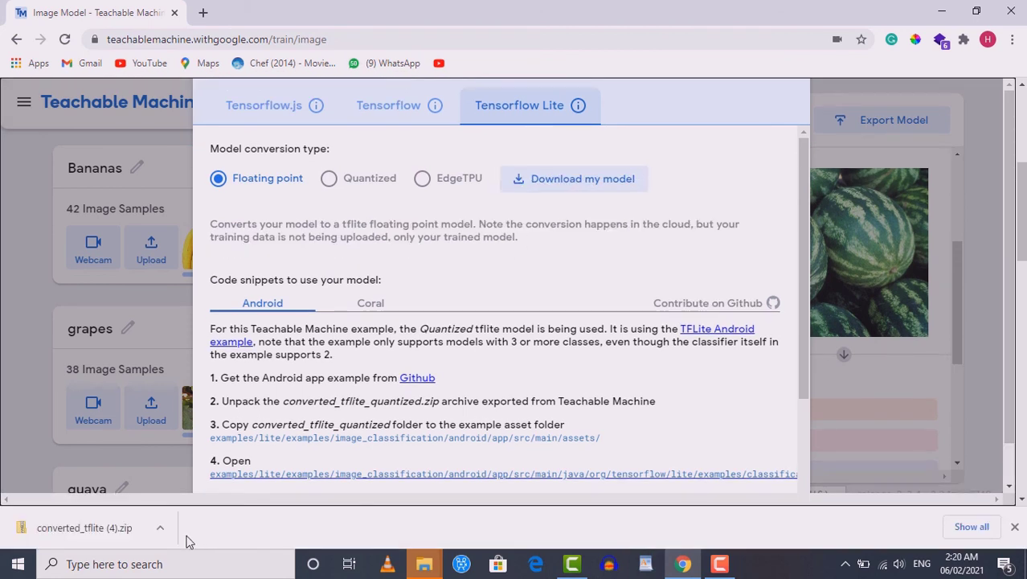
click(113, 532)
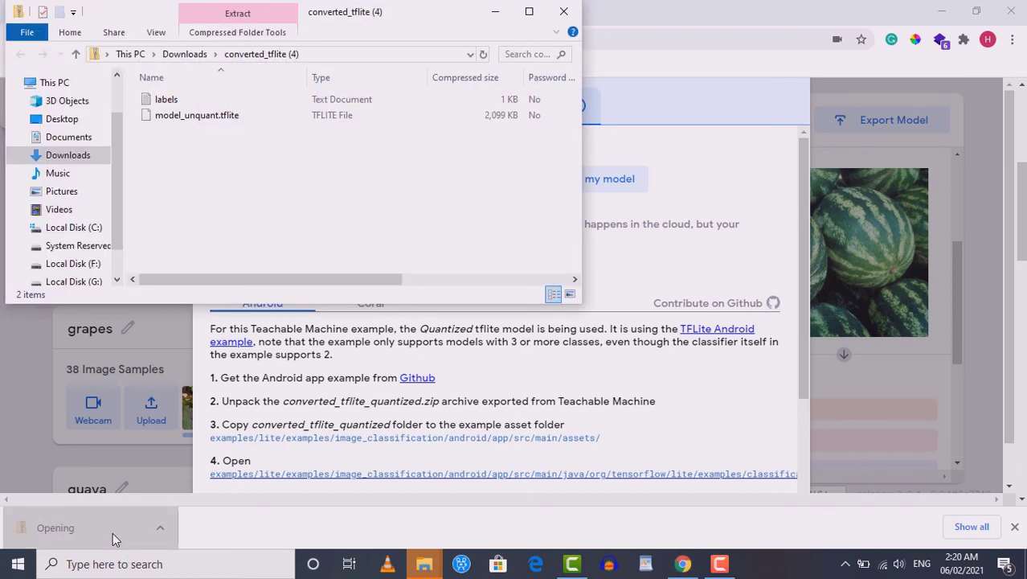